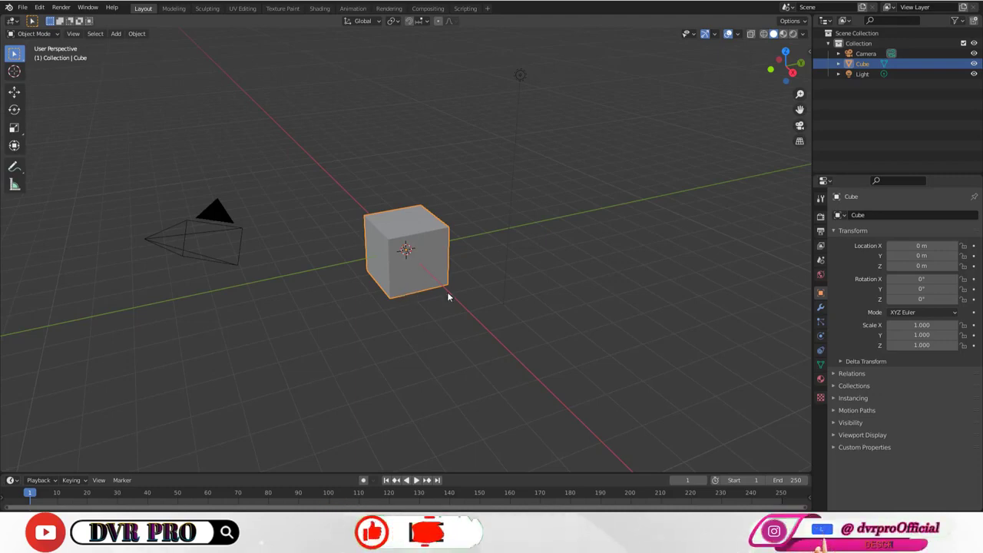
Delete the default cube so only the camera and light remain
key(Delete)
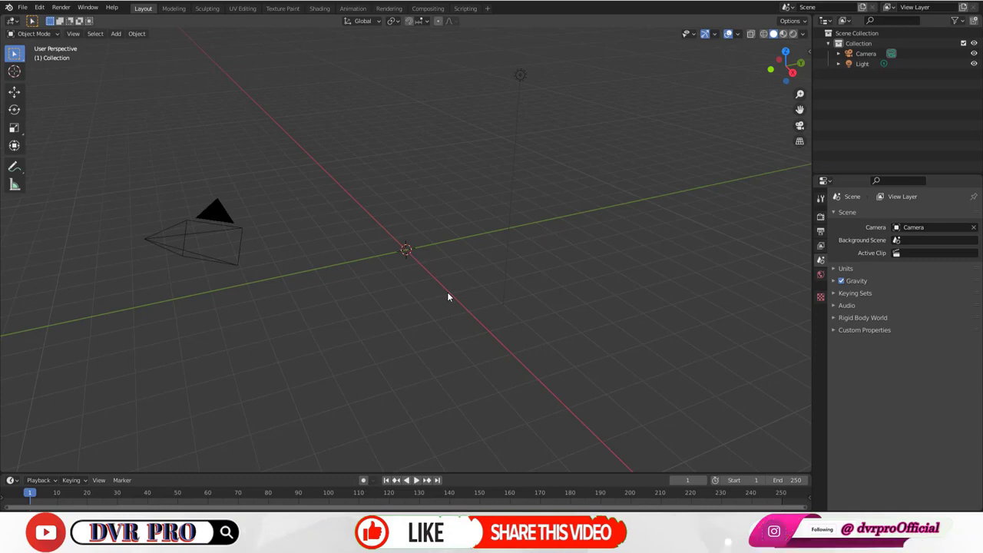
key(shift+a)
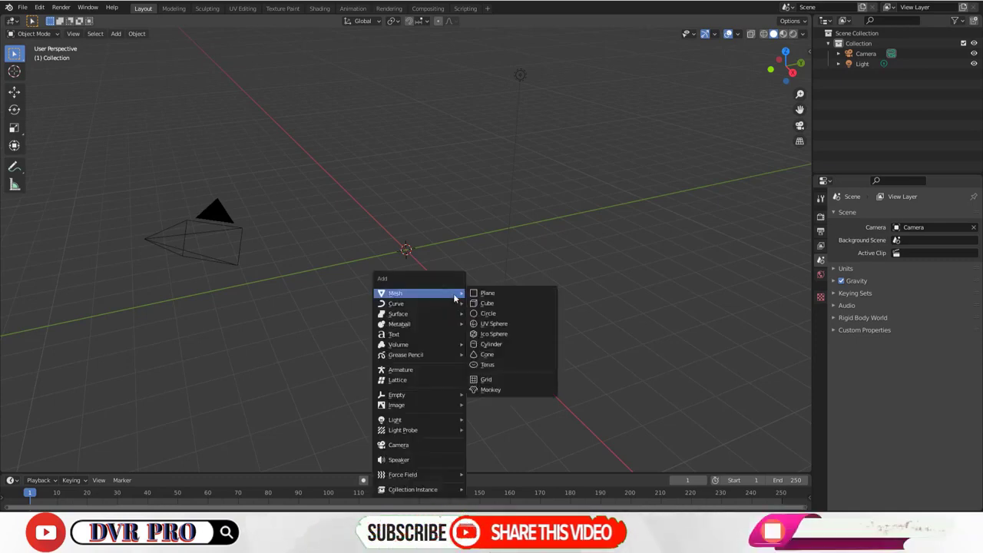
Add an 8-vertex cylinder at the scene origin and hide the camera and light
click(492, 345)
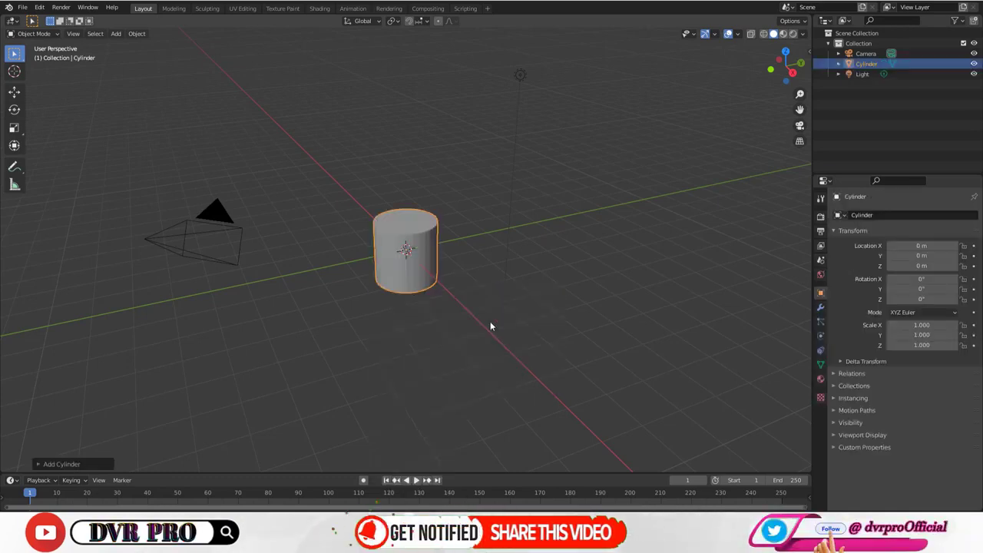
click(41, 464)
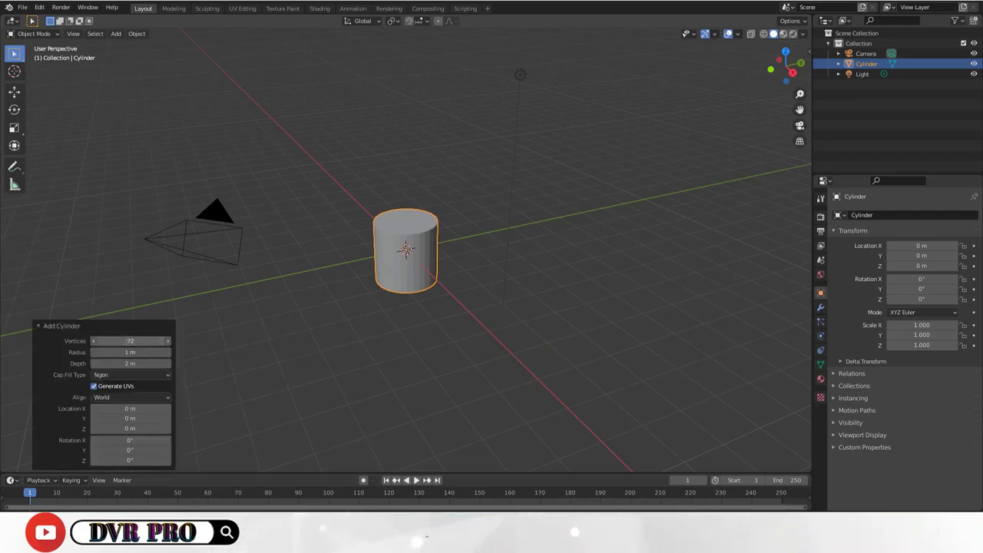
click(128, 340)
text(8)
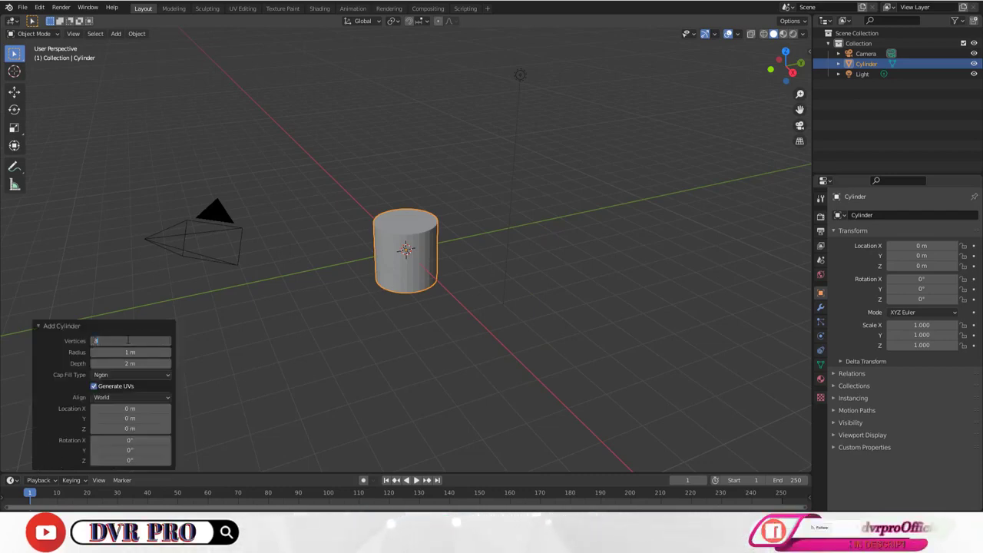
key(Return)
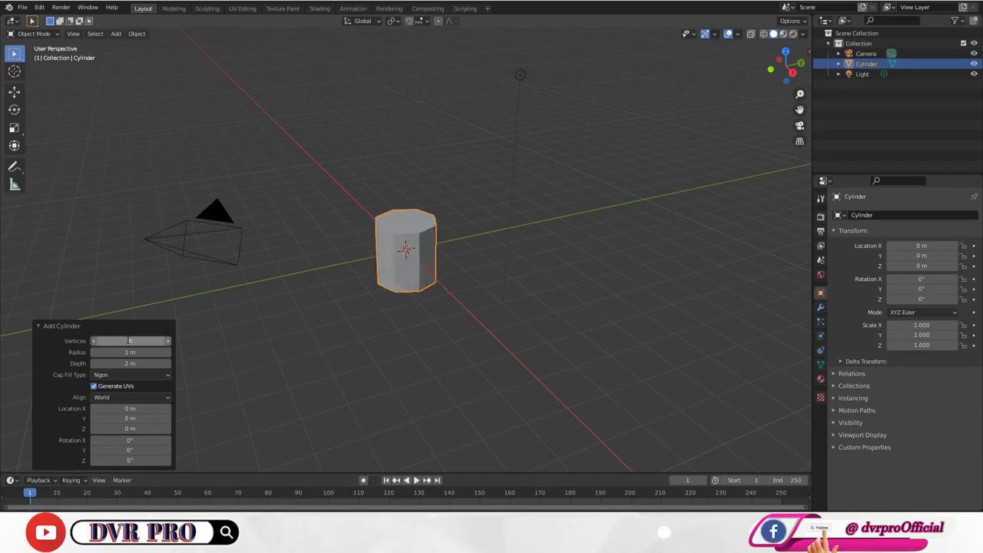
click(430, 271)
key(shift+h)
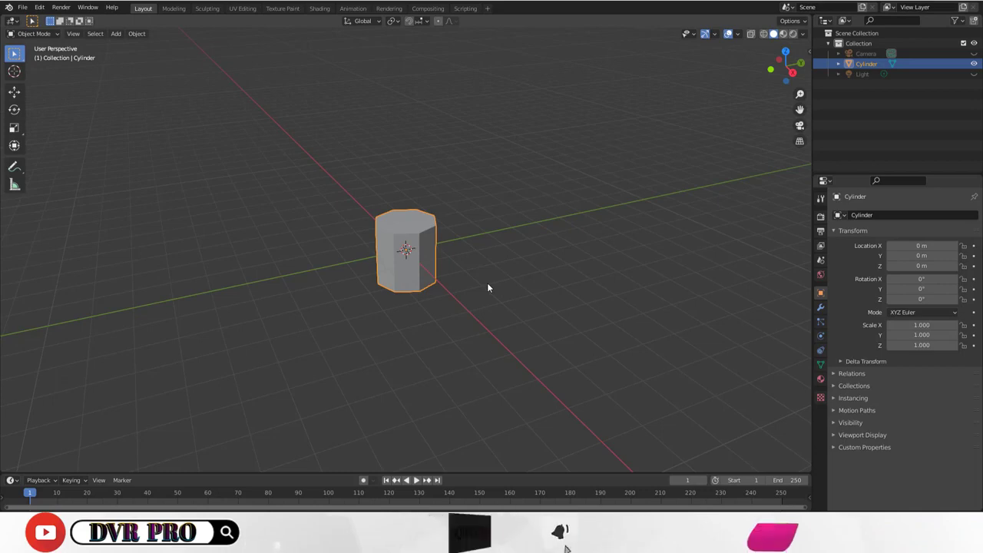
In Edit Mode, select the cylinder's top face and raise it 4.4601 m along Z
key(Tab)
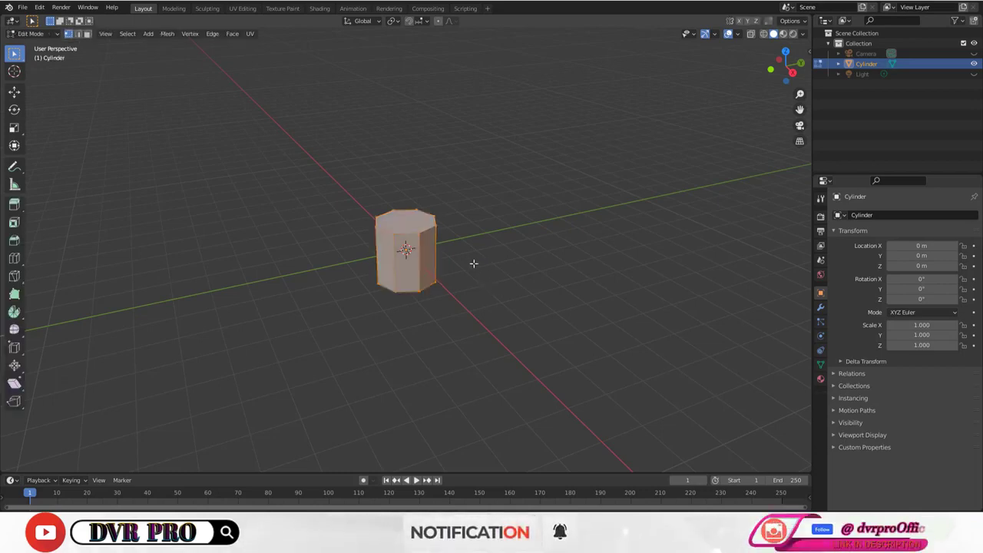
key(3)
click(414, 221)
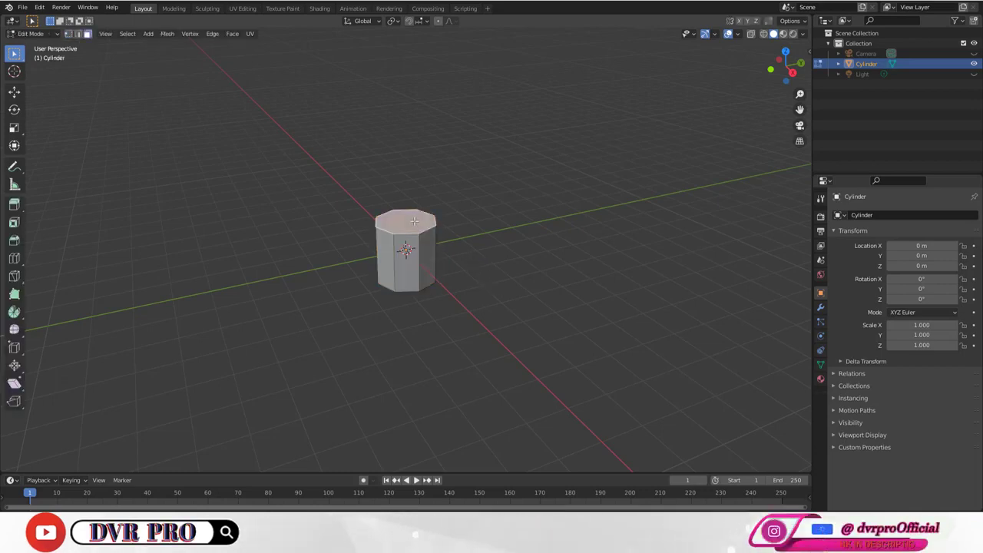
key(g)
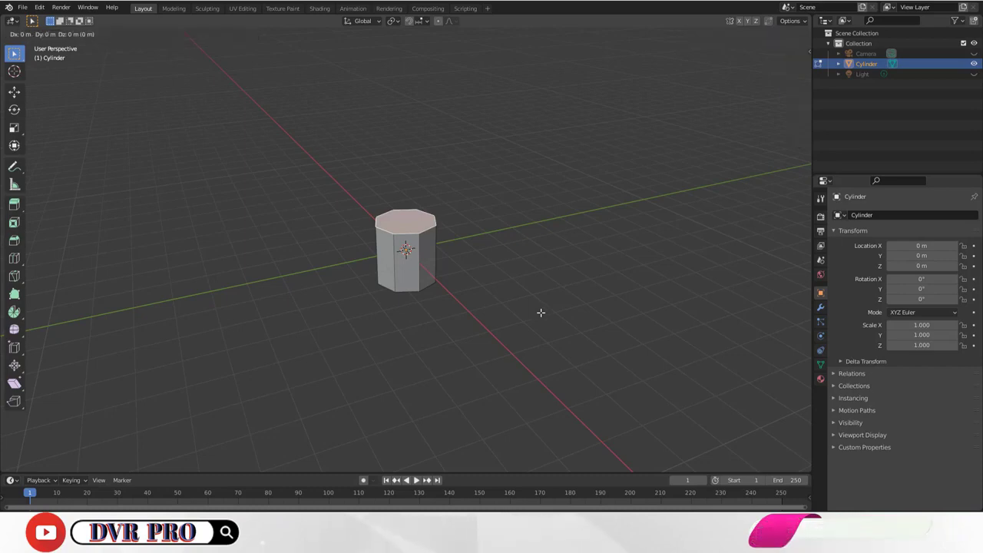
key(z)
click(543, 163)
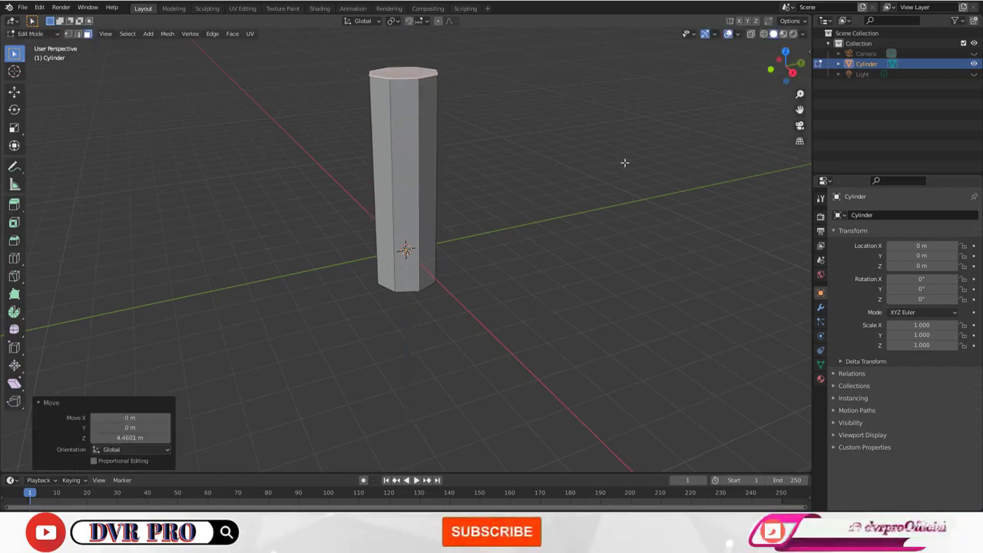
Lower the top face 1.812 m to settle the height, then view from the front
key(n)
key(g)
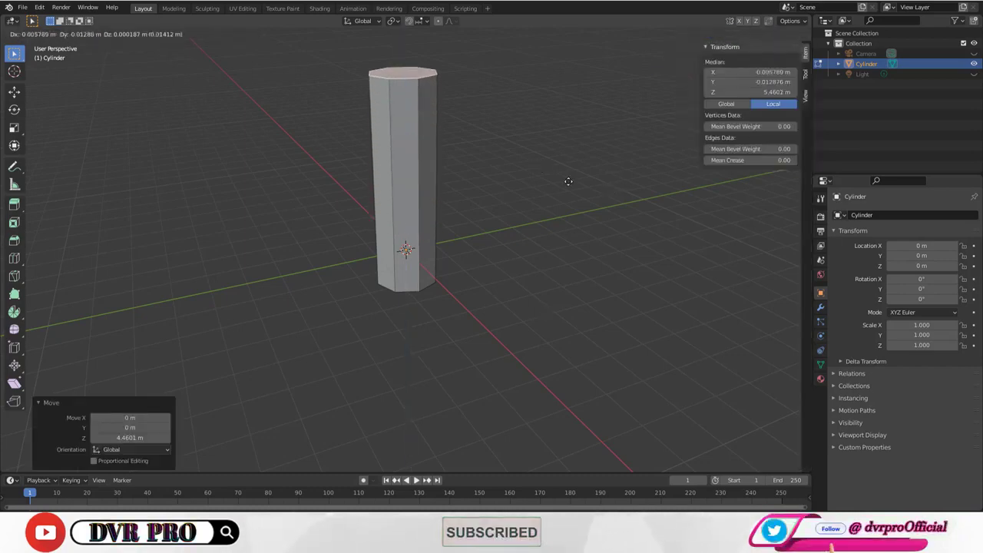
key(z)
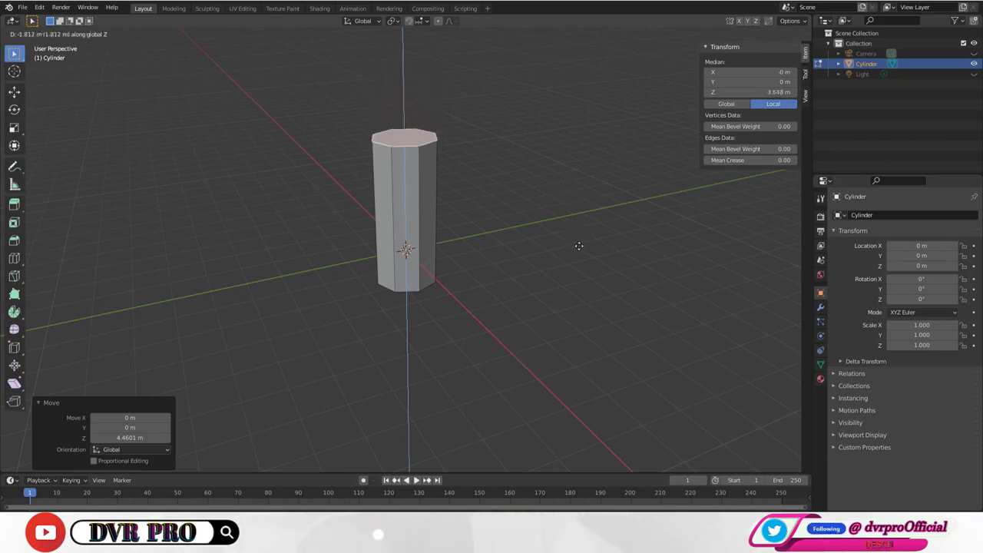
click(579, 246)
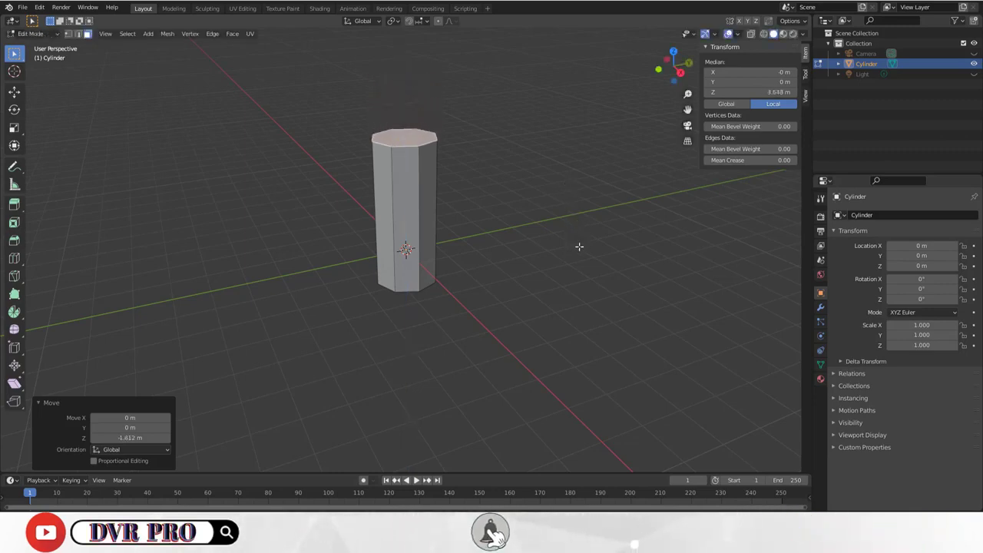
key(n)
click(579, 246)
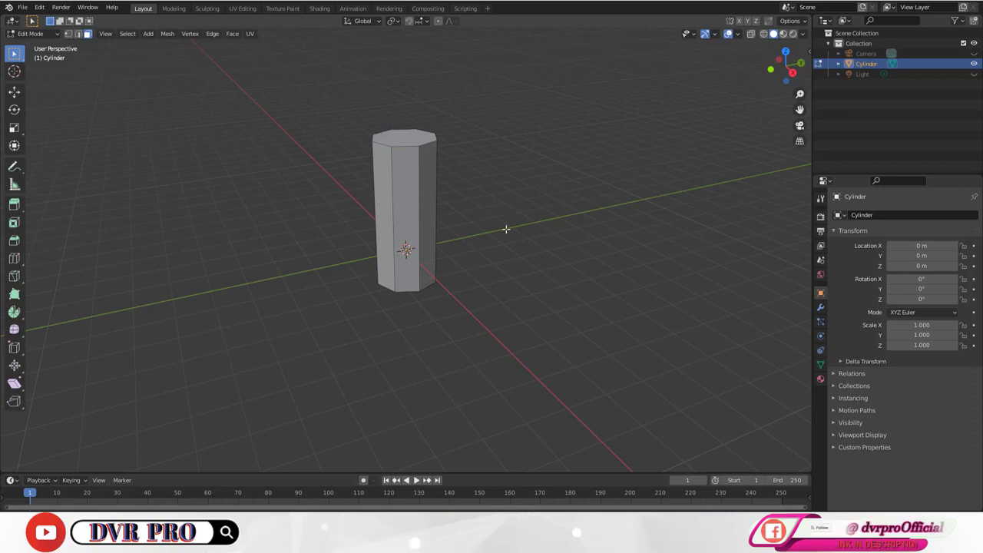
key(KP_1)
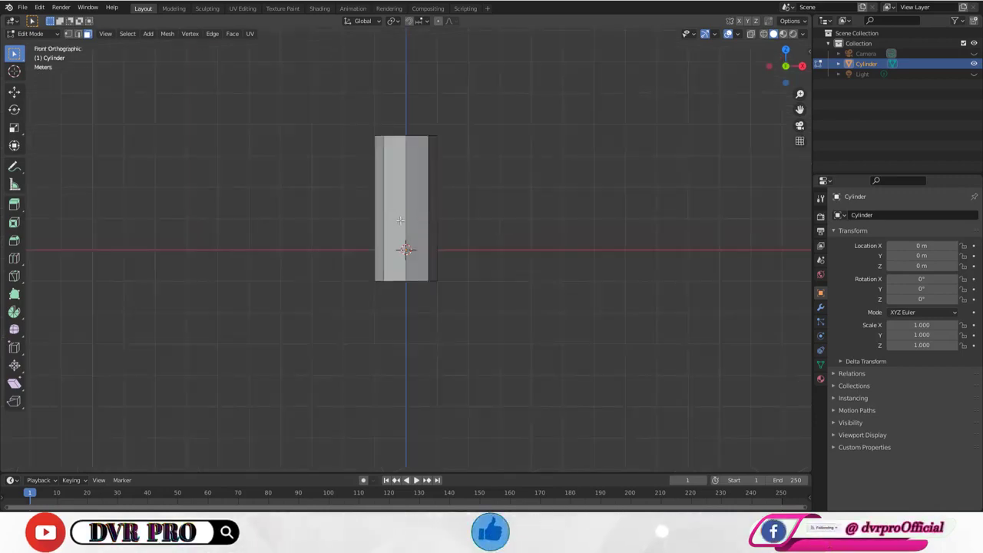
Add a centred loop cut at mid-height and a second loop slid near the top
key(ctrl+r)
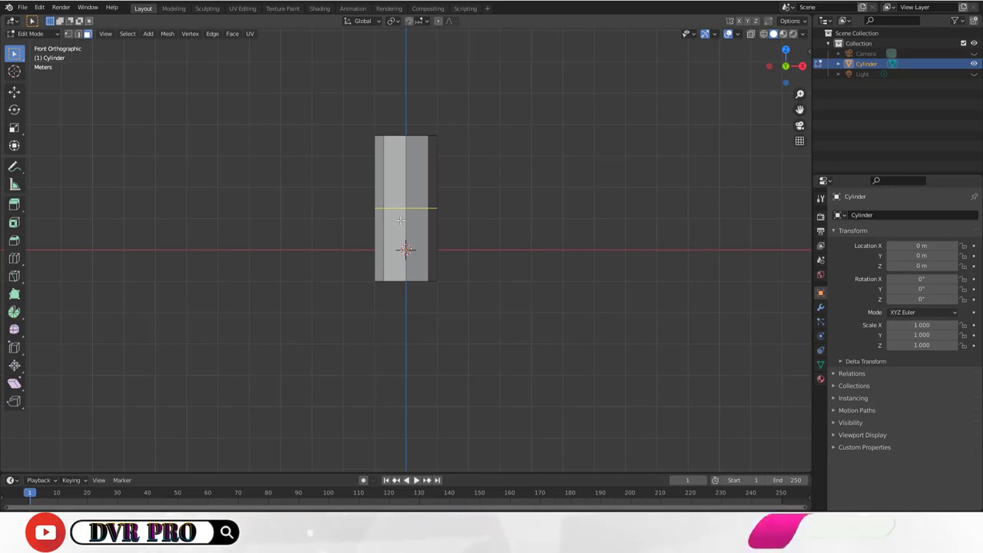
click(400, 220)
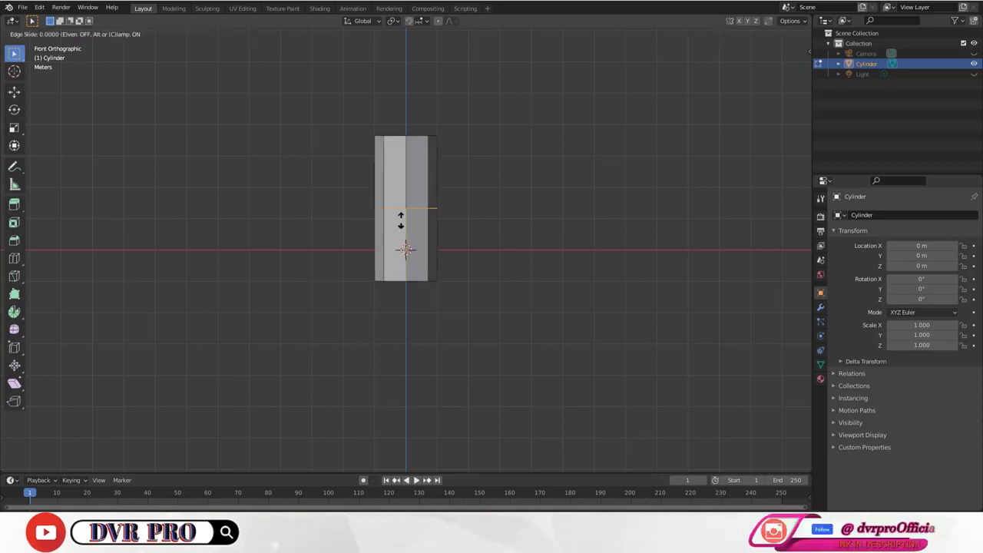
right_click(400, 220)
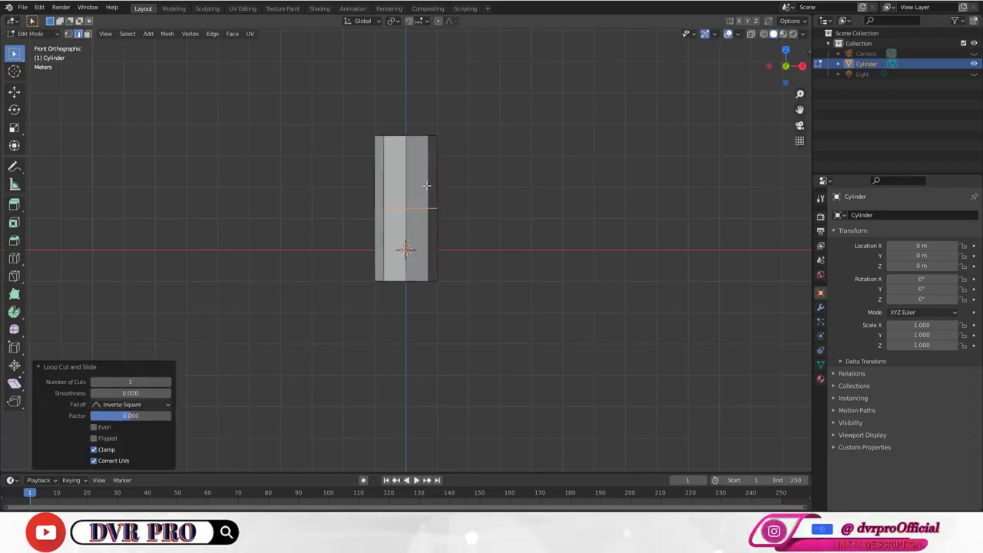
key(ctrl+r)
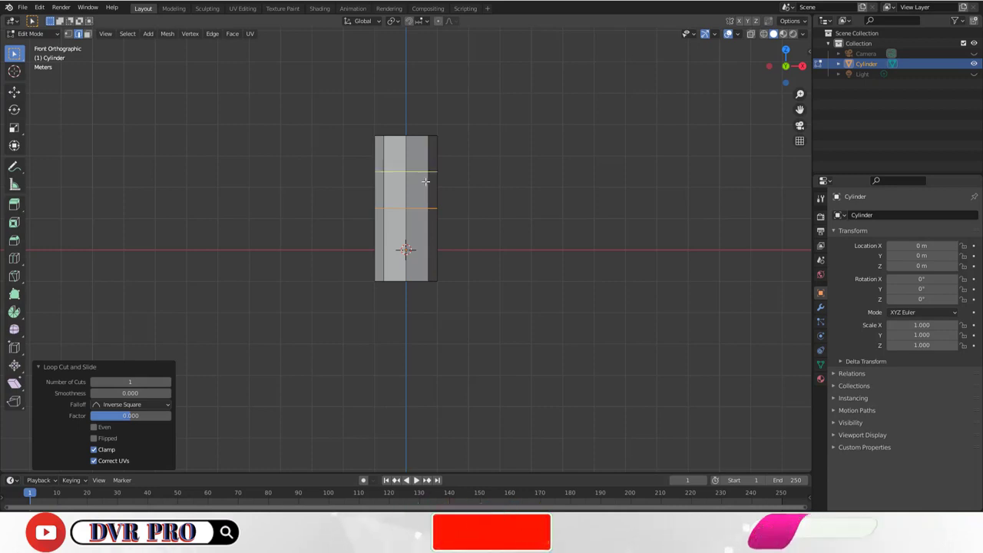
click(426, 177)
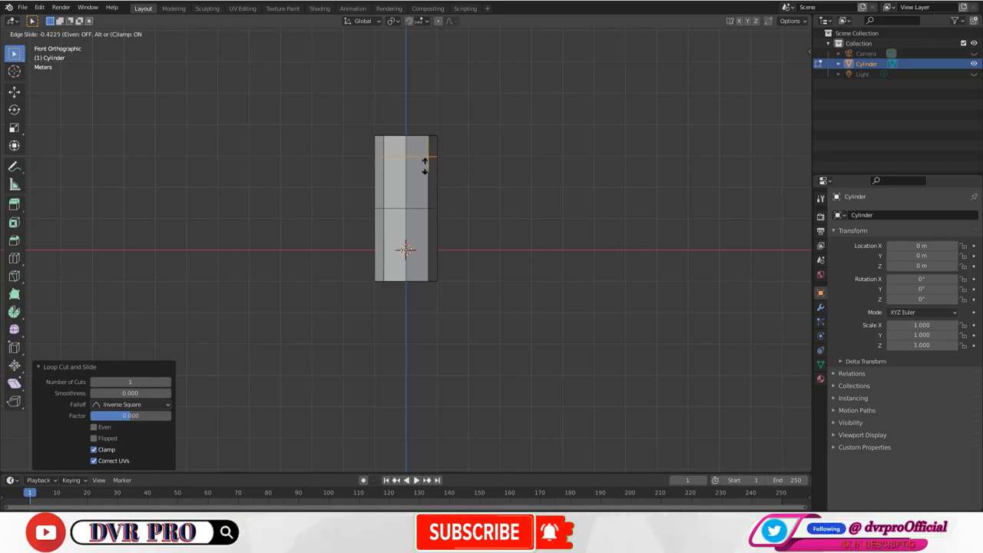
click(425, 165)
click(481, 170)
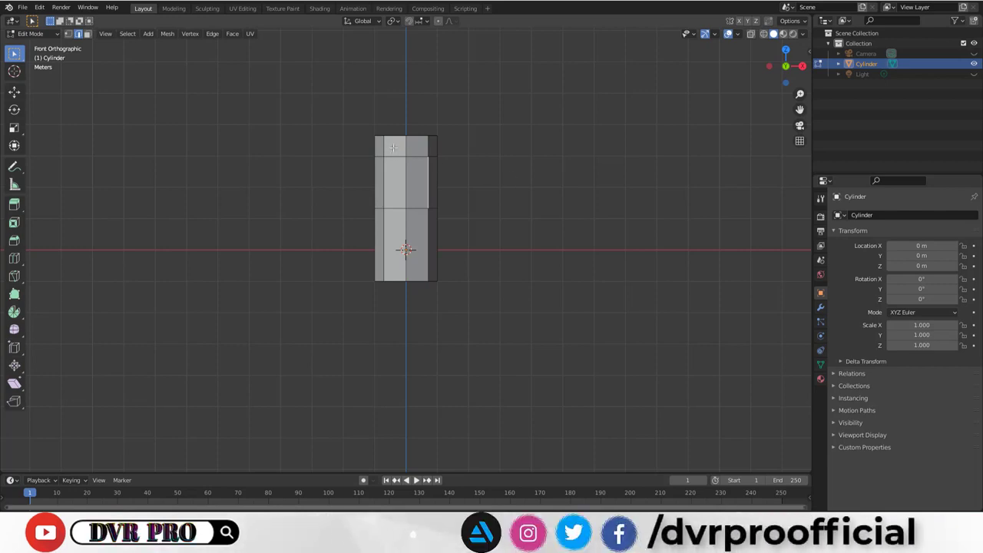
Select the ring of faces around the top of the column
key(3)
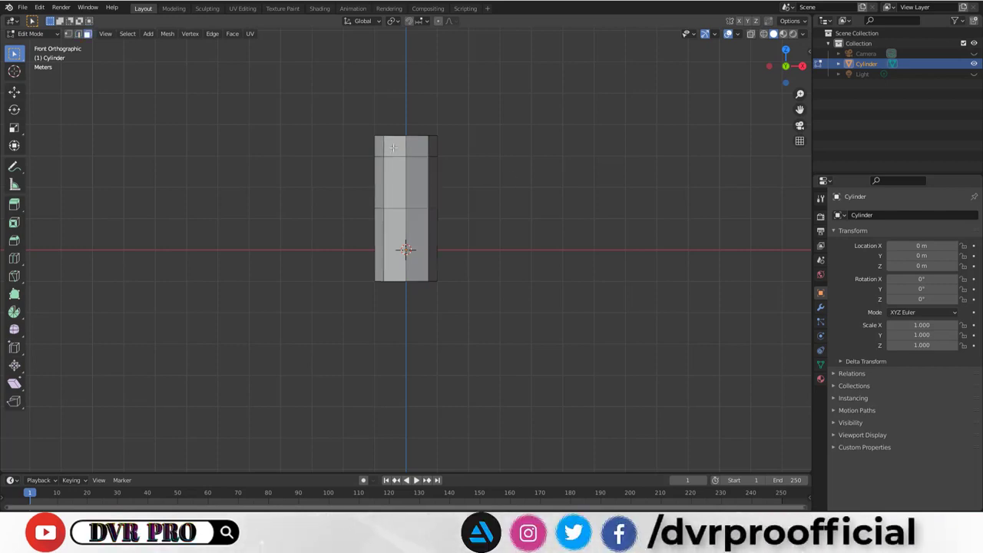
alt+click(393, 148)
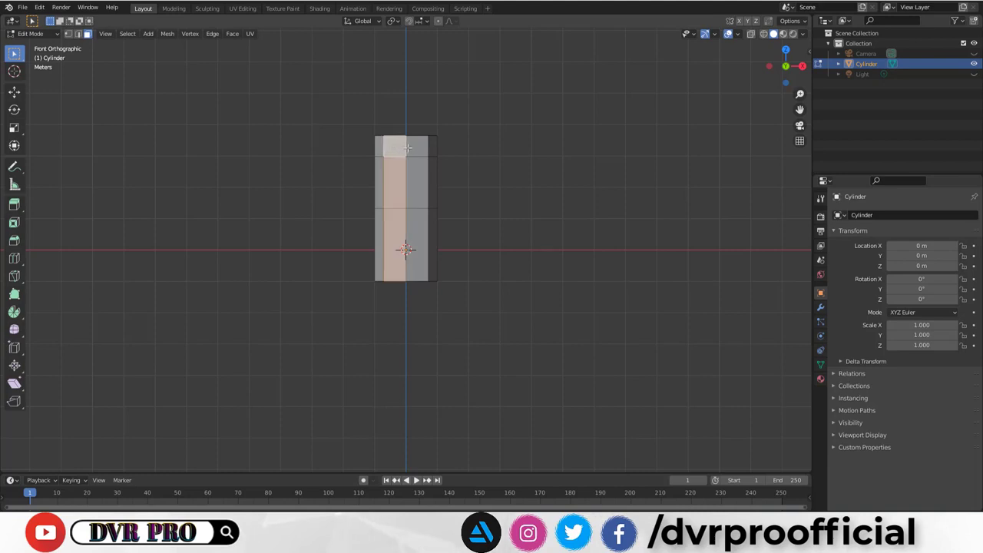
key(alt+a)
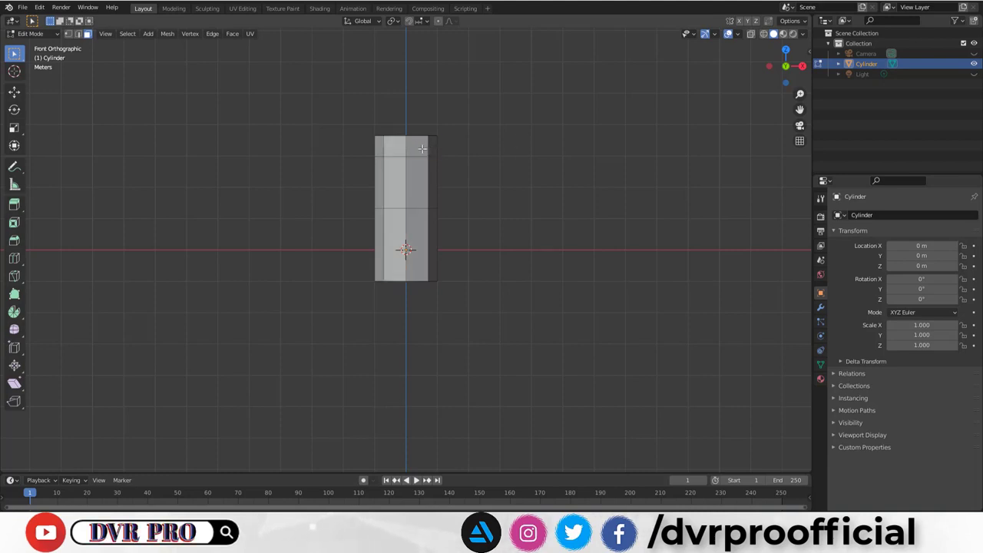
alt+click(422, 148)
Scale the top ring of faces to 0.479 so the column tapers into a neck
mouse_move(537, 164)
middle_down()
mouse_move(527, 208)
mouse_move(538, 209)
middle_up()
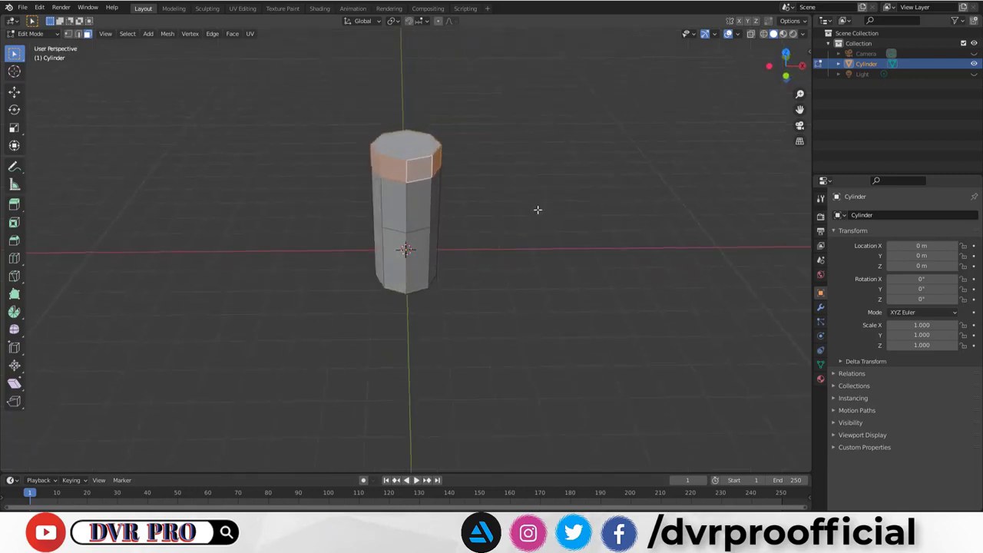
key(s)
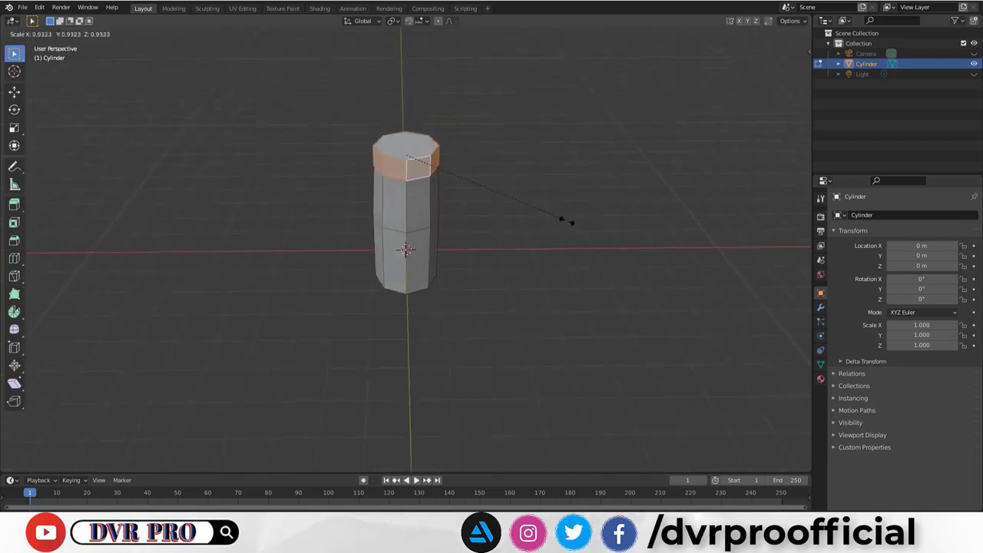
click(489, 185)
mouse_move(514, 202)
middle_down()
mouse_move(514, 180)
mouse_move(497, 171)
mouse_move(448, 178)
mouse_move(509, 216)
mouse_move(497, 171)
mouse_move(518, 198)
middle_up()
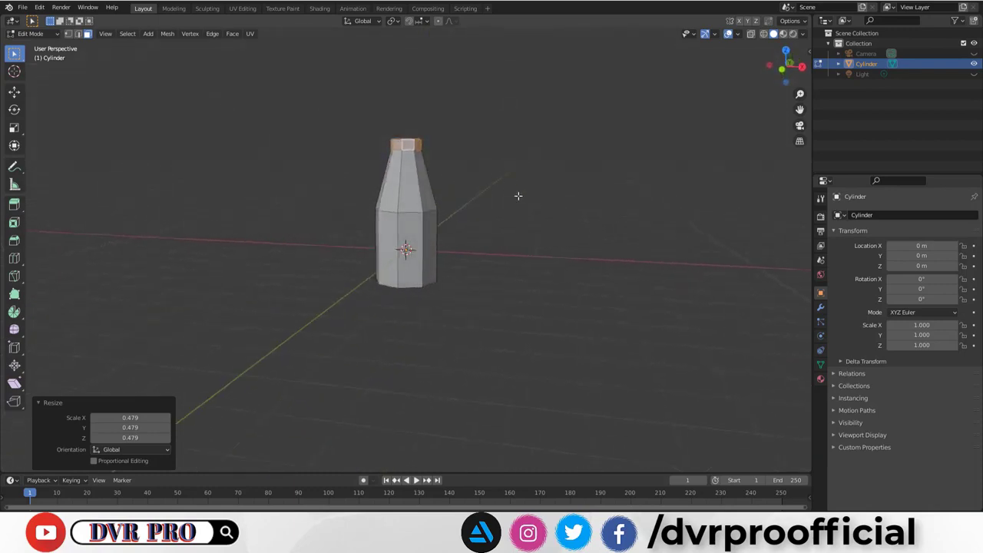
click(532, 204)
key(KP_1)
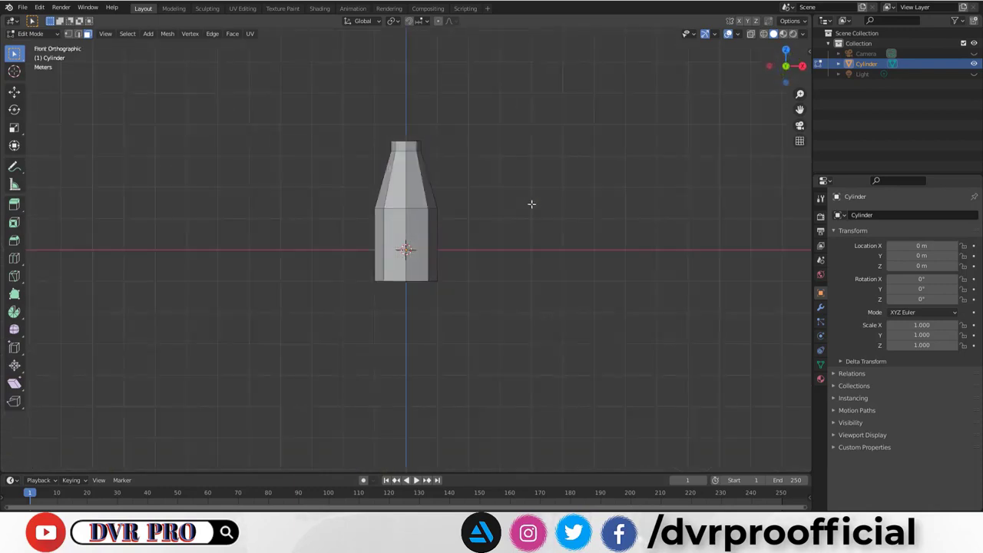
mouse_move(531, 203)
middle_down()
mouse_move(531, 259)
mouse_move(521, 261)
mouse_move(530, 136)
mouse_move(574, 128)
mouse_move(570, 141)
middle_up()
Select the bottle's bottom face and begin bevelling its rim
scroll(475, 221, up, 1)
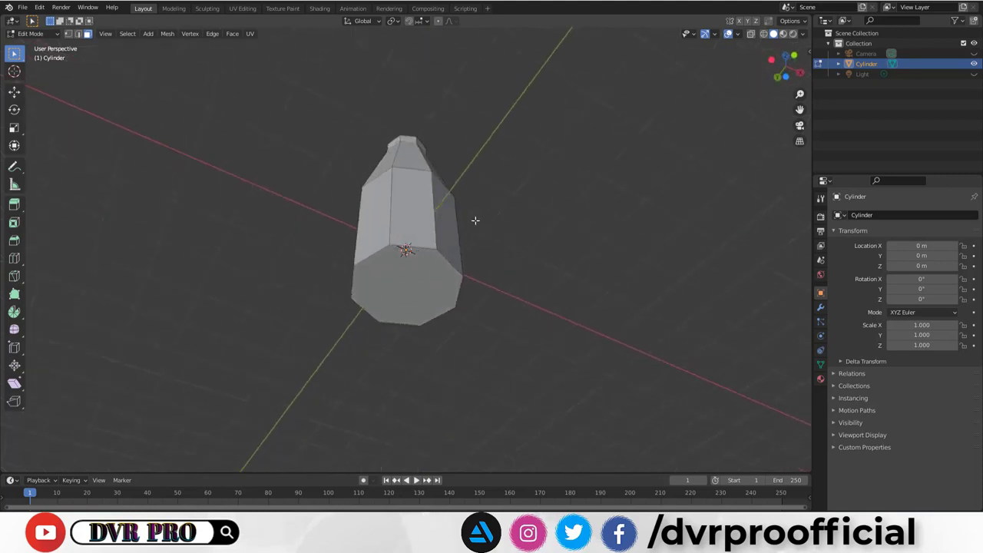
scroll(475, 220, up, 2)
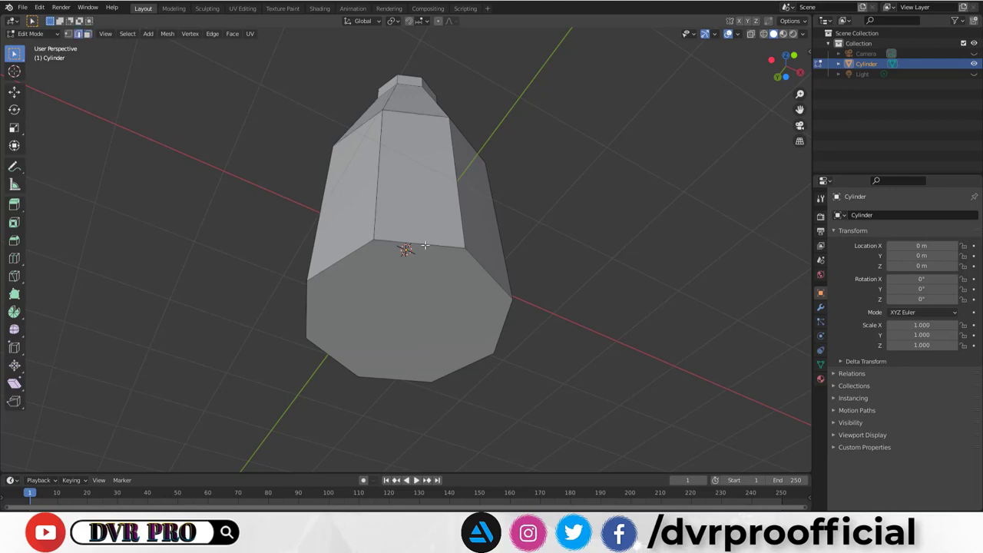
click(425, 245)
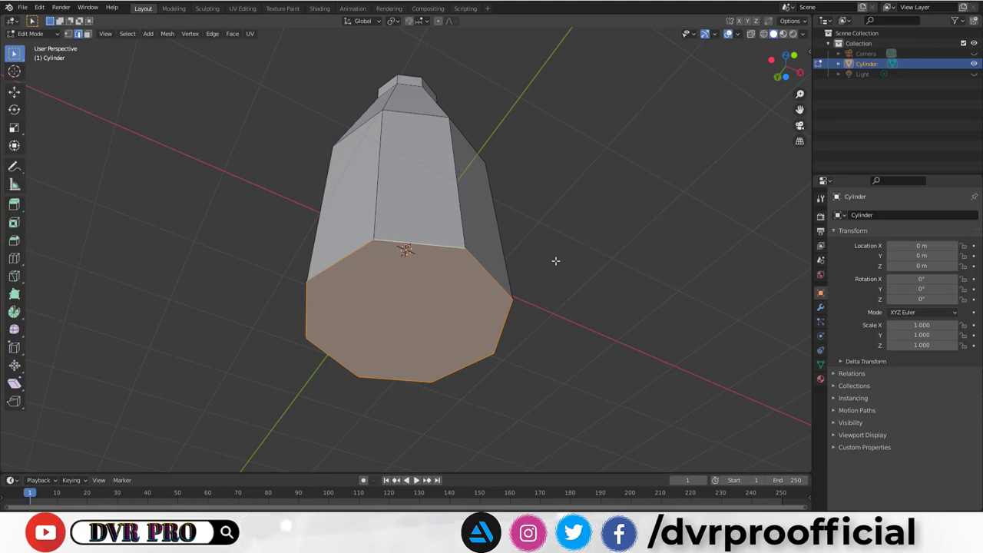
key(s)
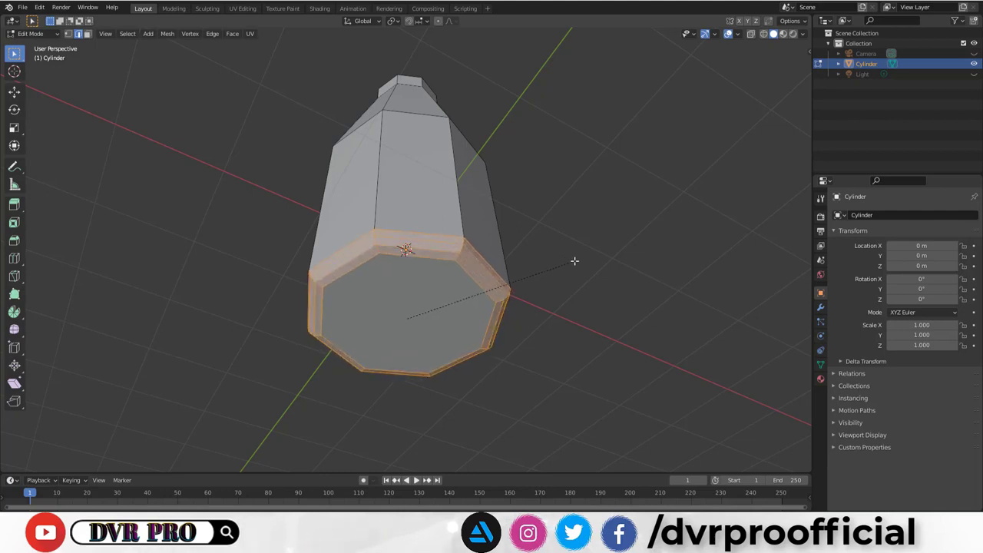
scroll(573, 261, up, 1)
Confirm the 3-segment bottom rim bevel and inspect it from the side
scroll(571, 261, up, 1)
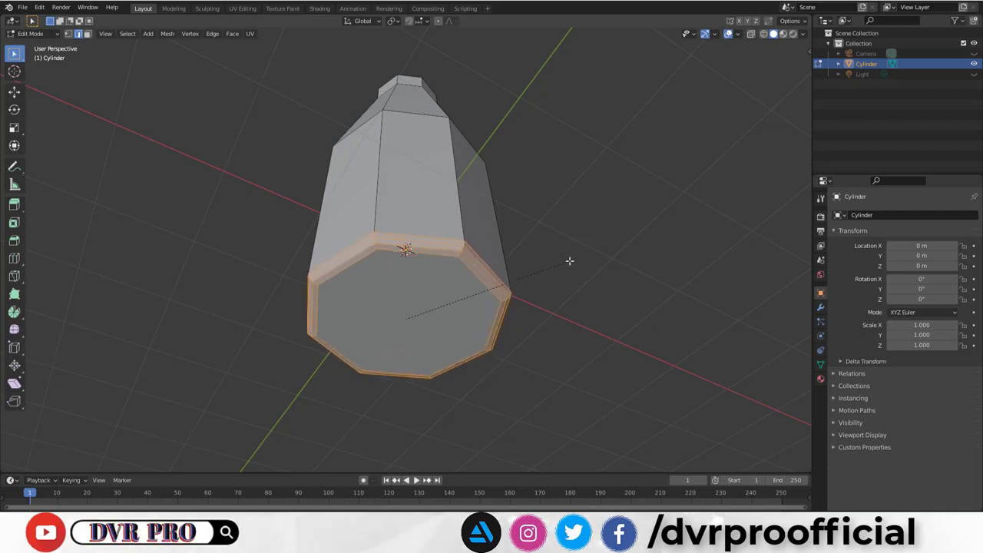
click(569, 261)
click(570, 262)
middle_drag(575, 250, 569, 309)
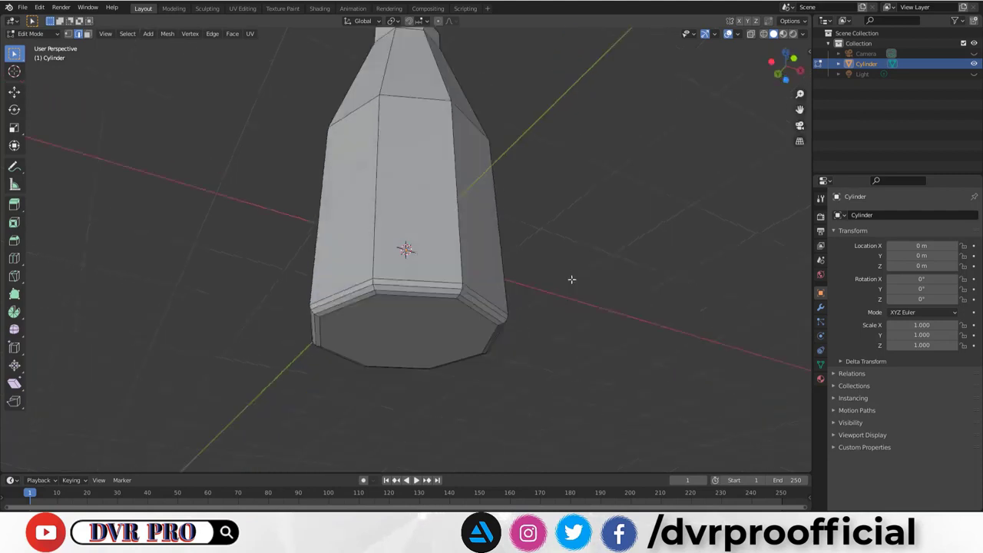
Undo and redo the bottom rim bevel with 3 segments, 0.139 m wide
key(ctrl+z)
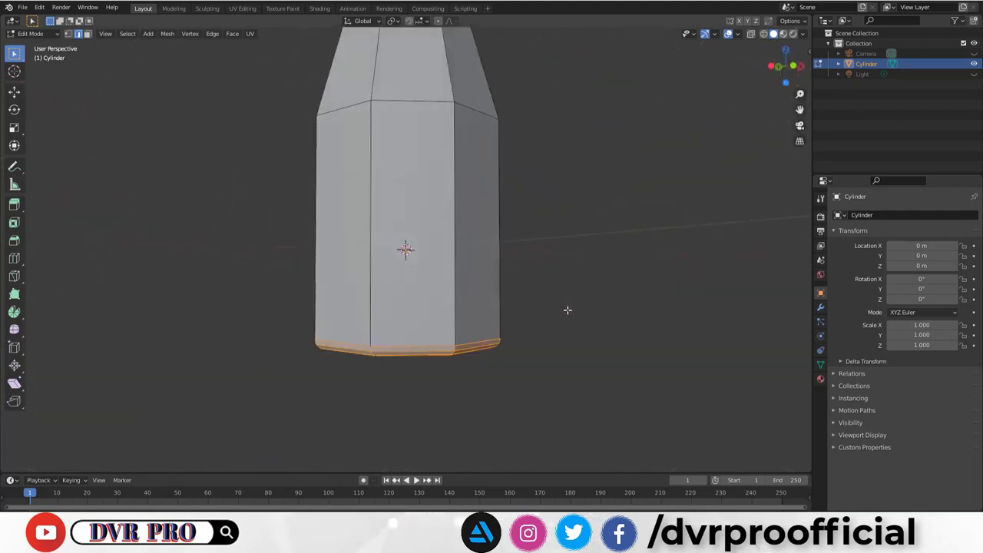
middle_drag(570, 312, 572, 272)
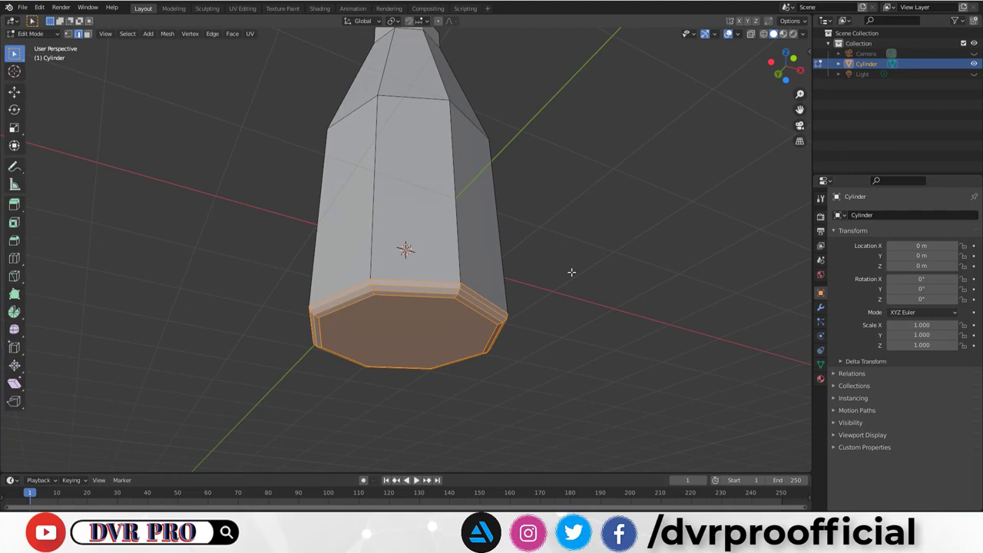
key(ctrl+z)
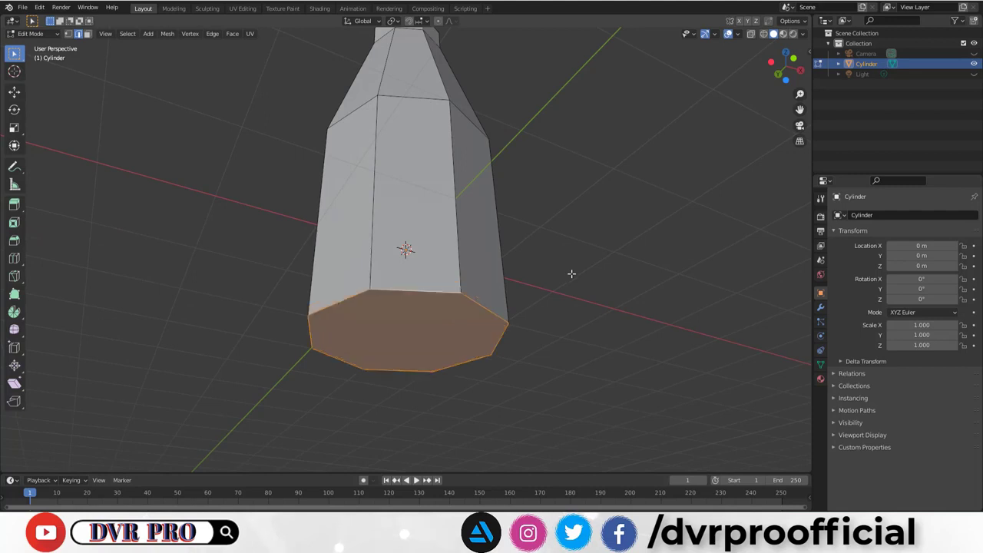
key(i)
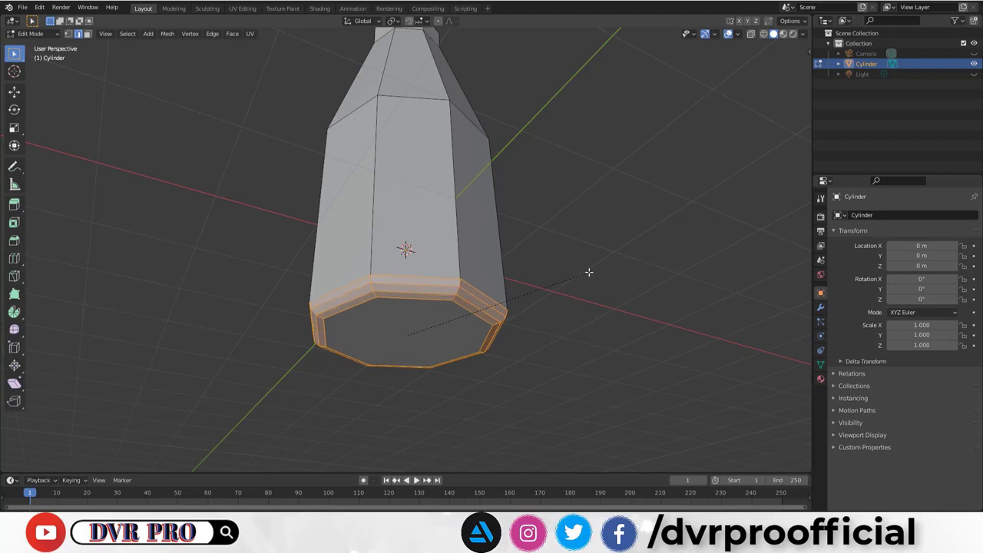
click(589, 272)
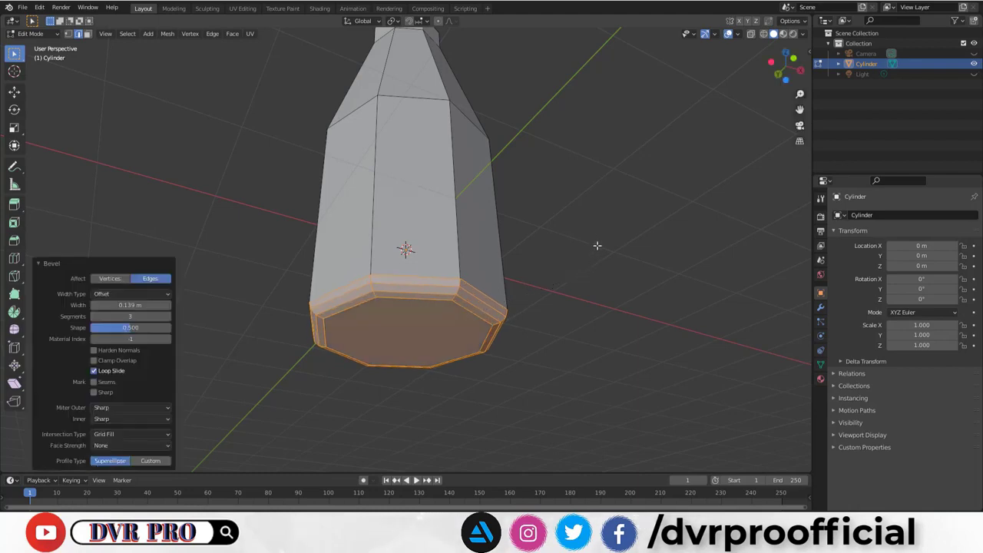
click(597, 246)
mouse_move(597, 246)
middle_down()
mouse_move(583, 275)
mouse_move(577, 178)
mouse_move(521, 208)
mouse_move(525, 254)
mouse_move(544, 266)
mouse_move(530, 261)
middle_up()
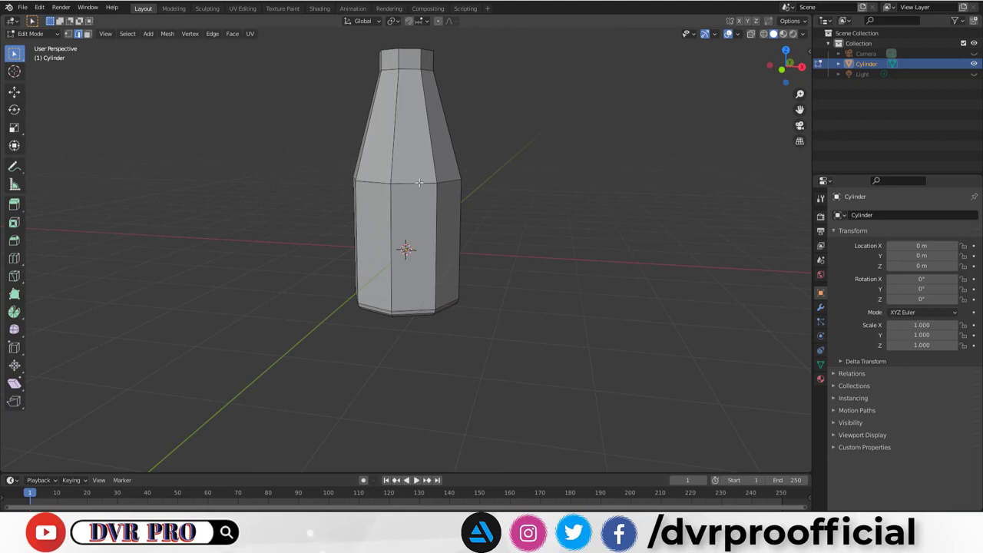
Bevel the shoulder edge loop into a 5-segment band 0.382 m wide
alt+click(418, 182)
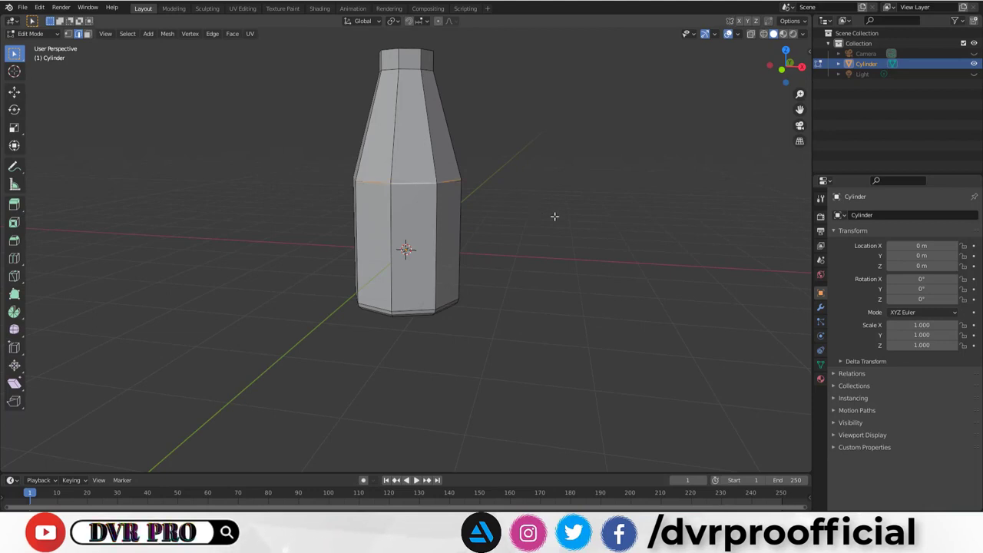
key(s)
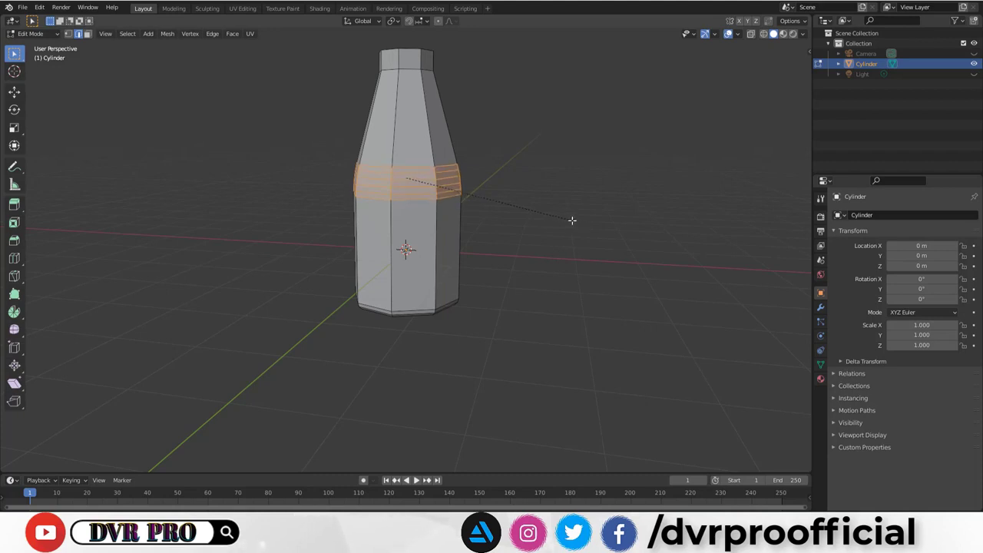
click(577, 222)
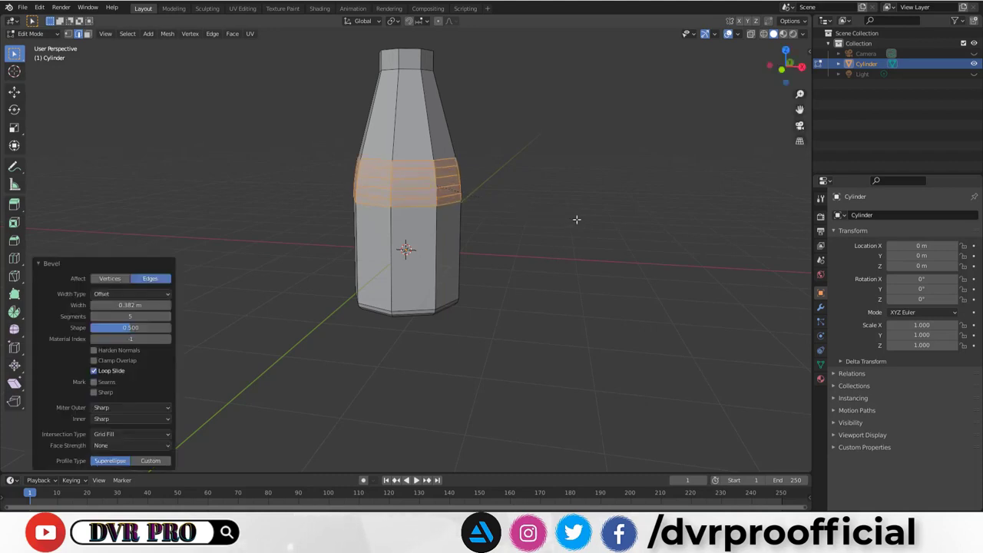
click(577, 217)
middle_drag(577, 212, 573, 234)
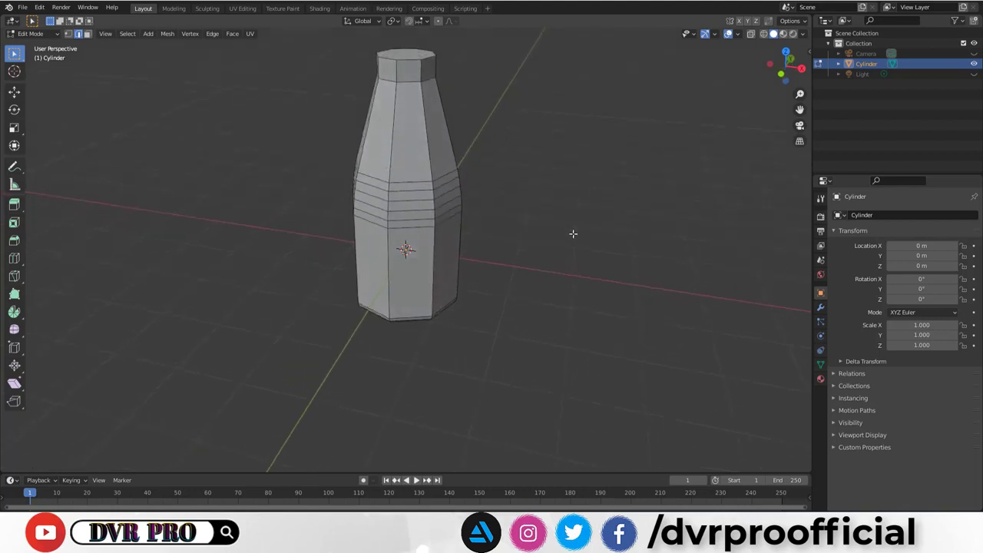
scroll(569, 213, up, 1)
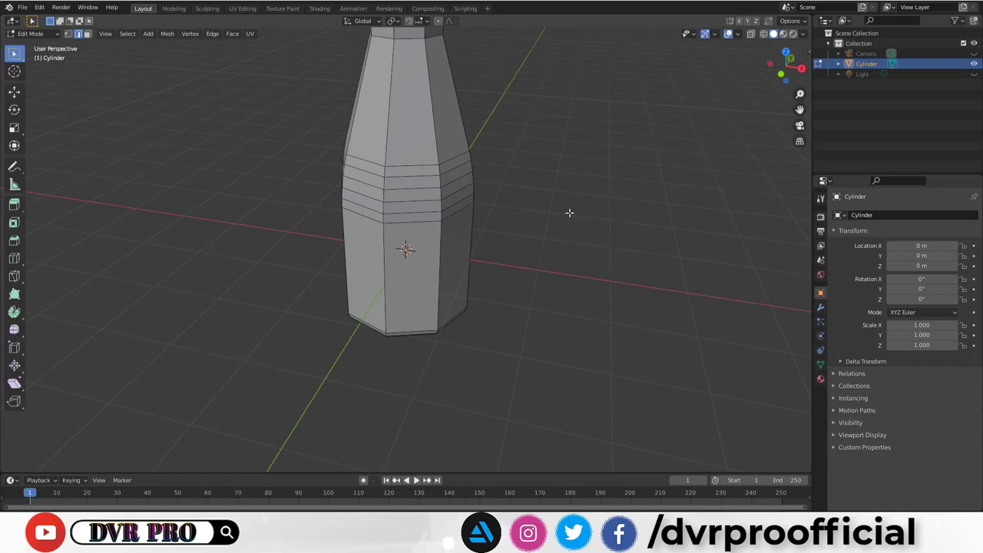
Add two loop cuts around the neck, near its top and near its base (factor 0.810)
drag(576, 260, 571, 193)
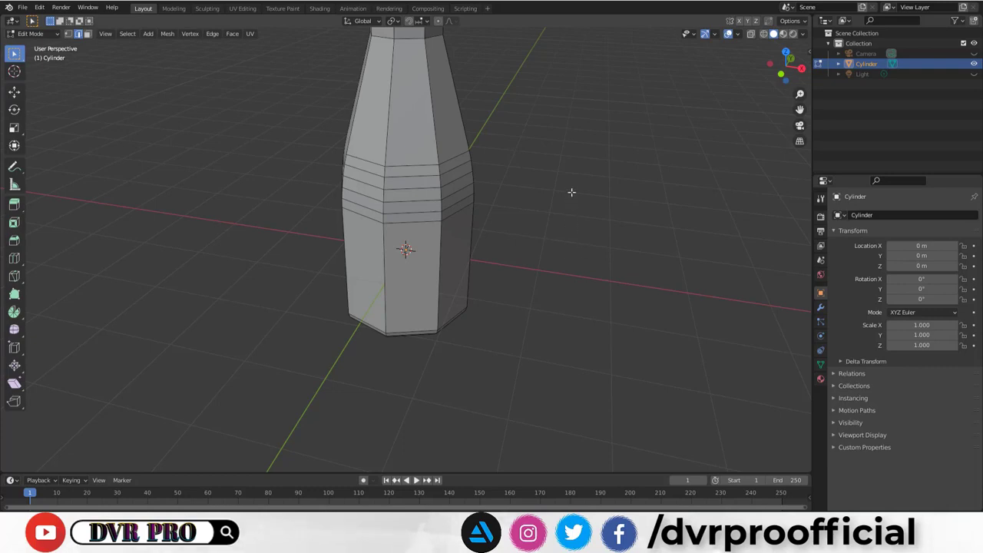
middle_drag(572, 192, 587, 291)
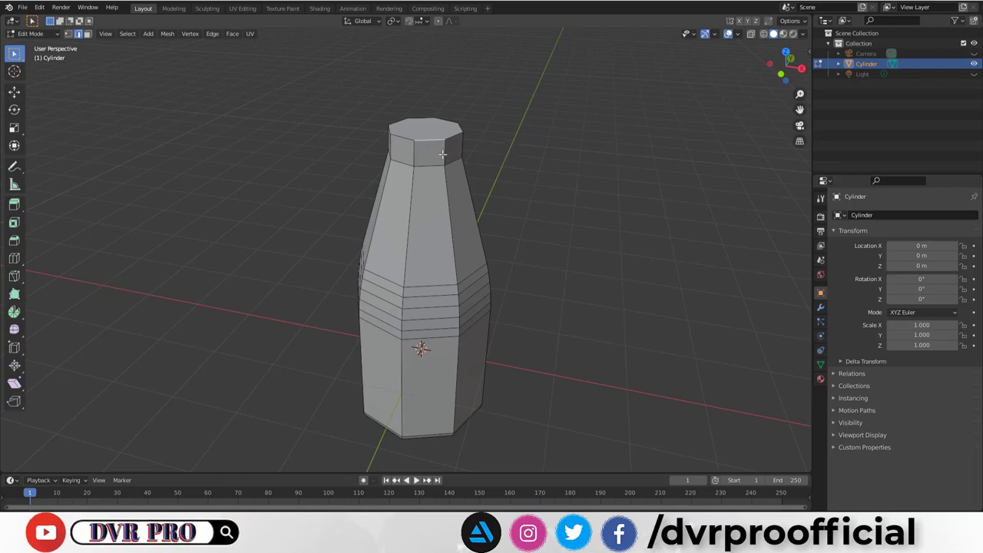
key(ctrl+r)
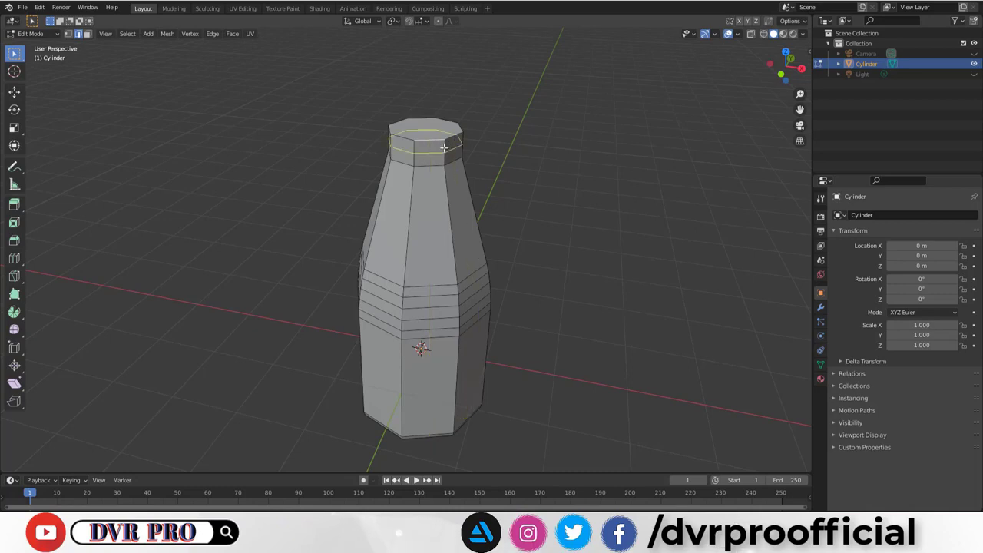
click(444, 147)
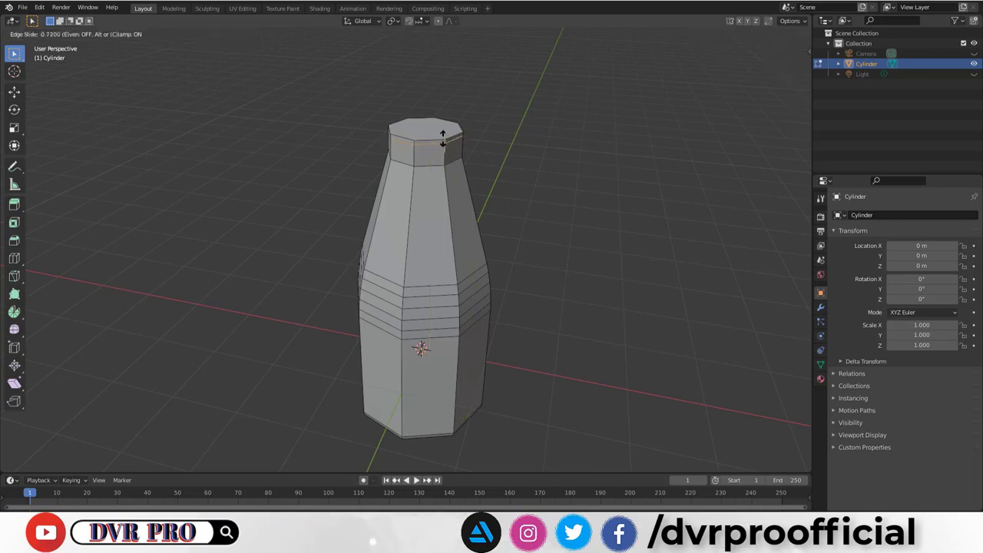
click(443, 139)
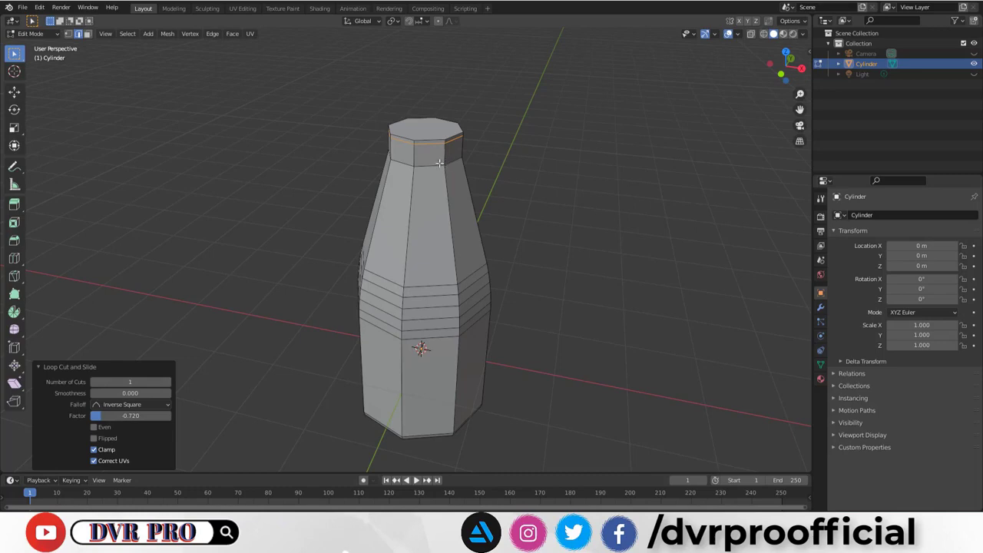
key(ctrl+r)
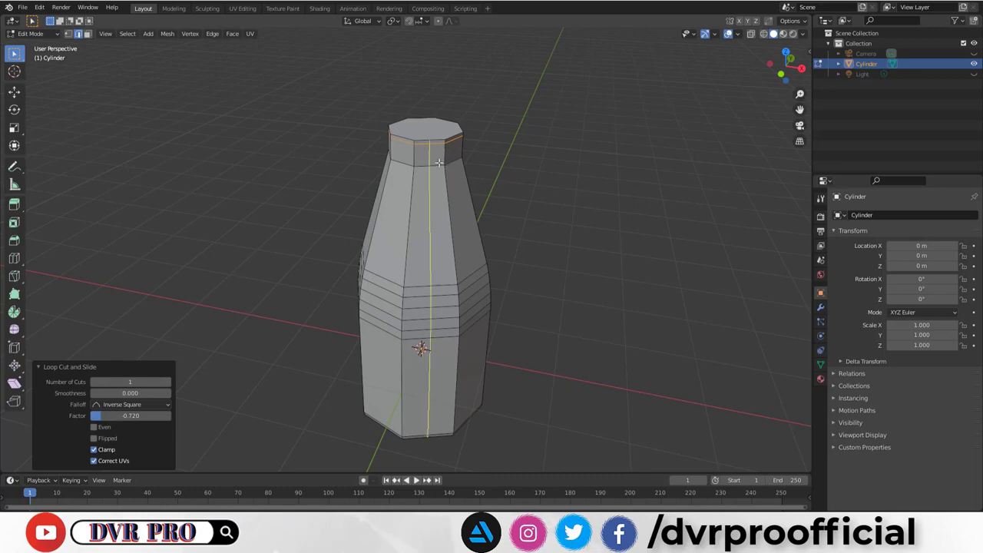
click(441, 156)
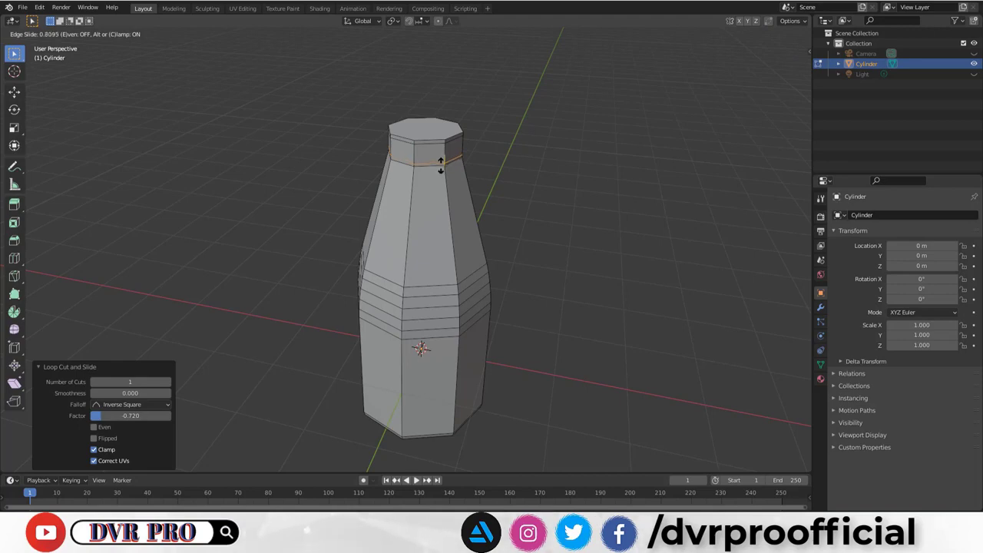
click(440, 165)
scroll(472, 165, up, 4)
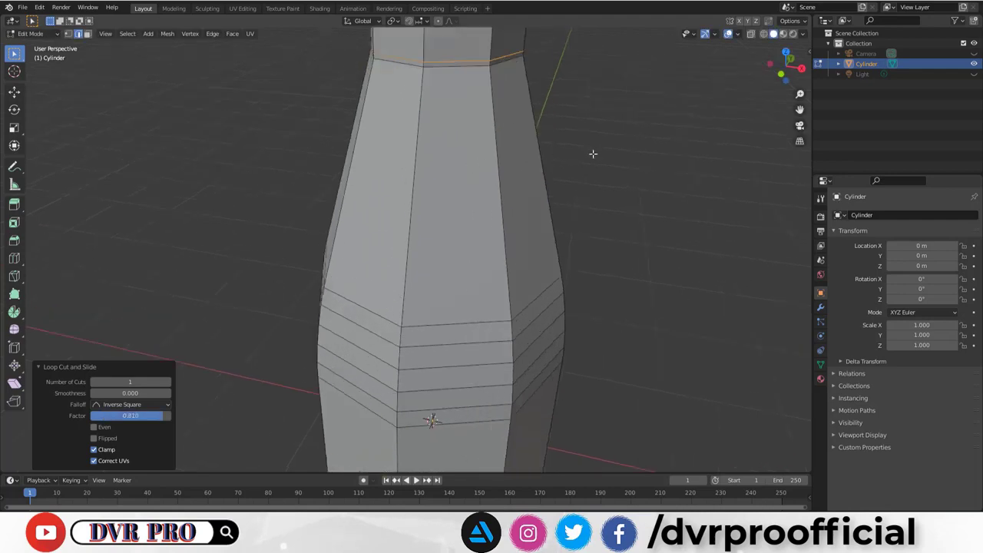
Scale the neck band between the two loops to 1.067, then select the top face
shift+middle_drag(593, 153, 581, 235)
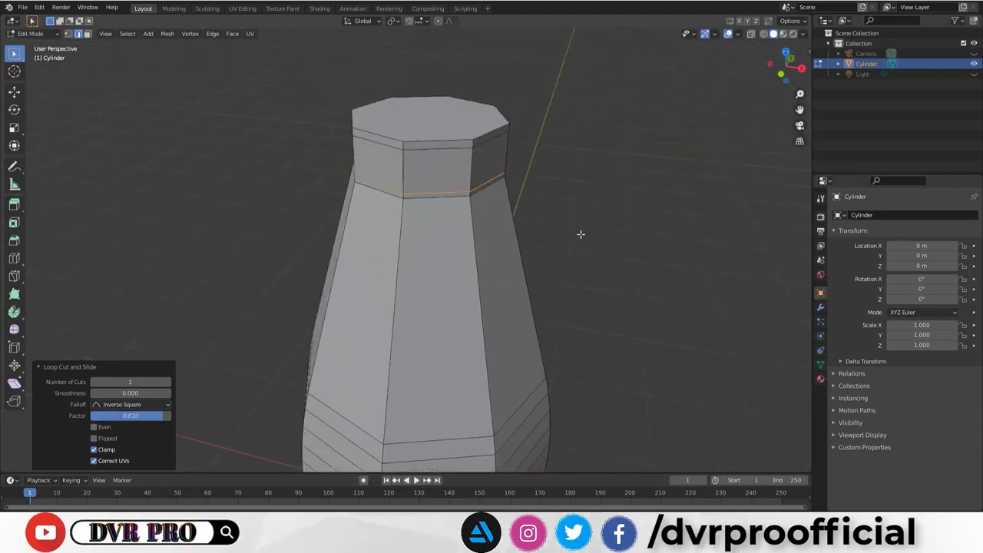
key(alt+a)
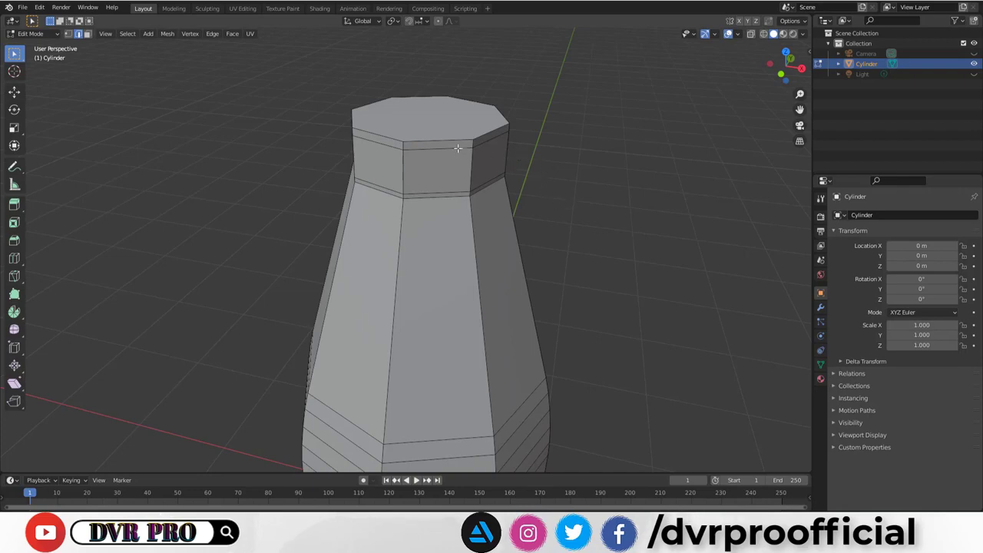
alt+shift+click(446, 192)
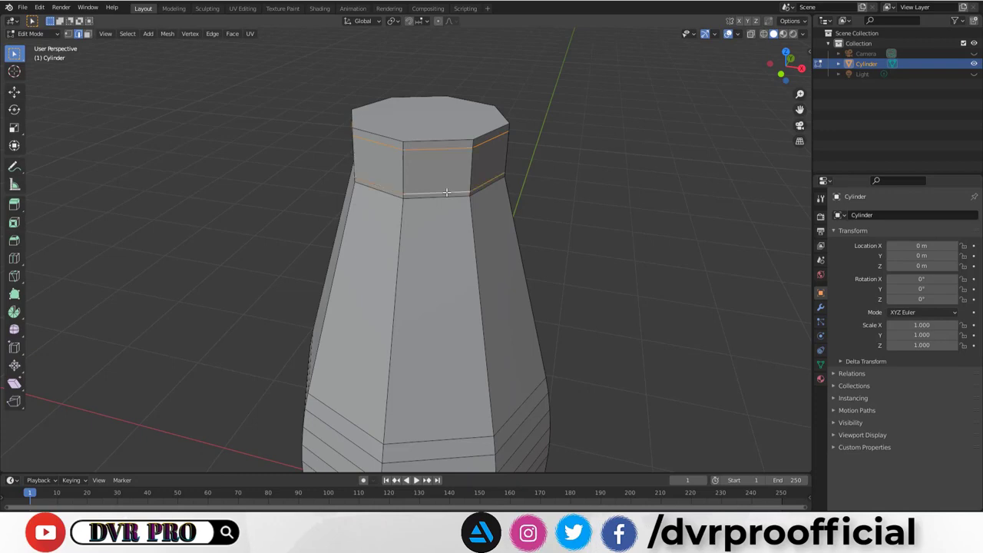
click(632, 196)
mouse_move(632, 198)
middle_down()
mouse_move(623, 169)
mouse_move(626, 197)
middle_up()
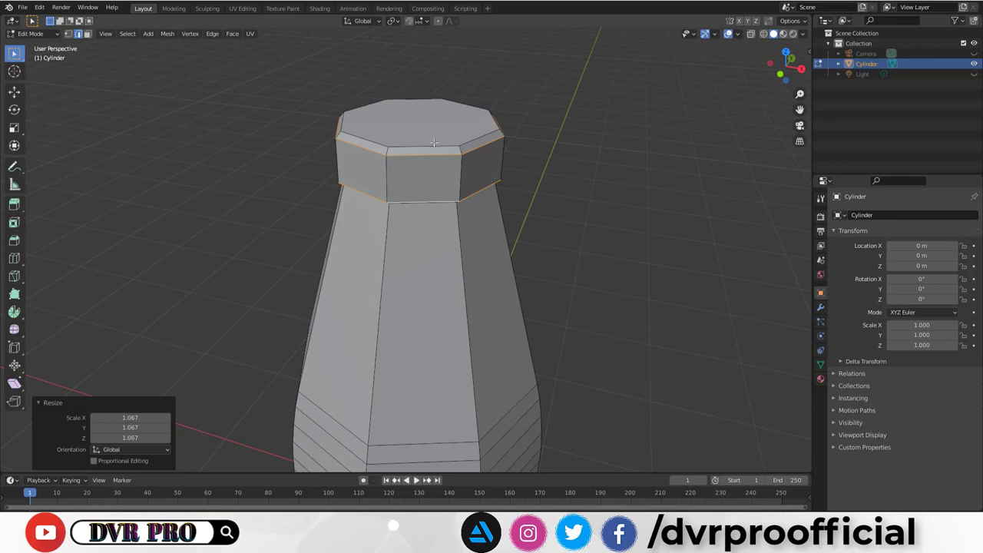
alt+click(477, 146)
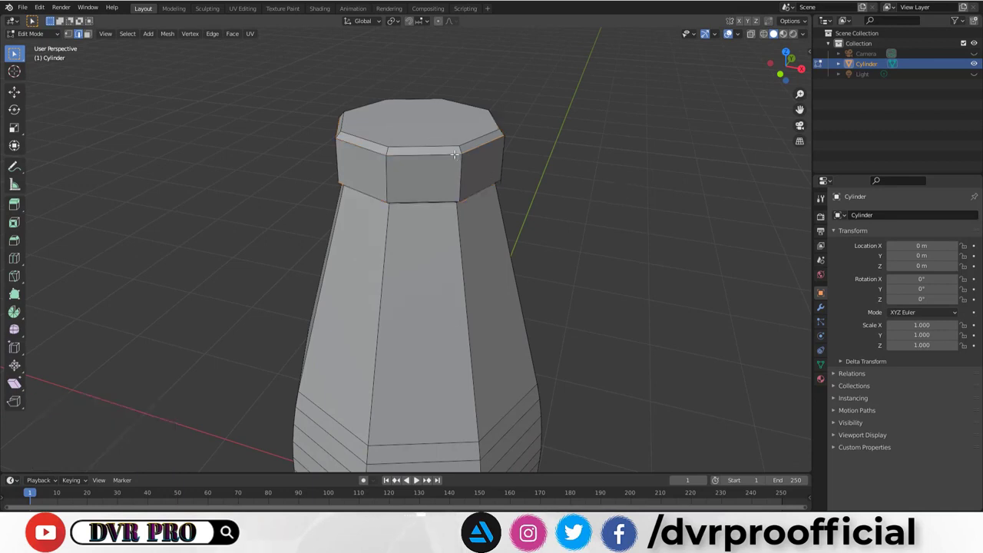
alt+click(465, 146)
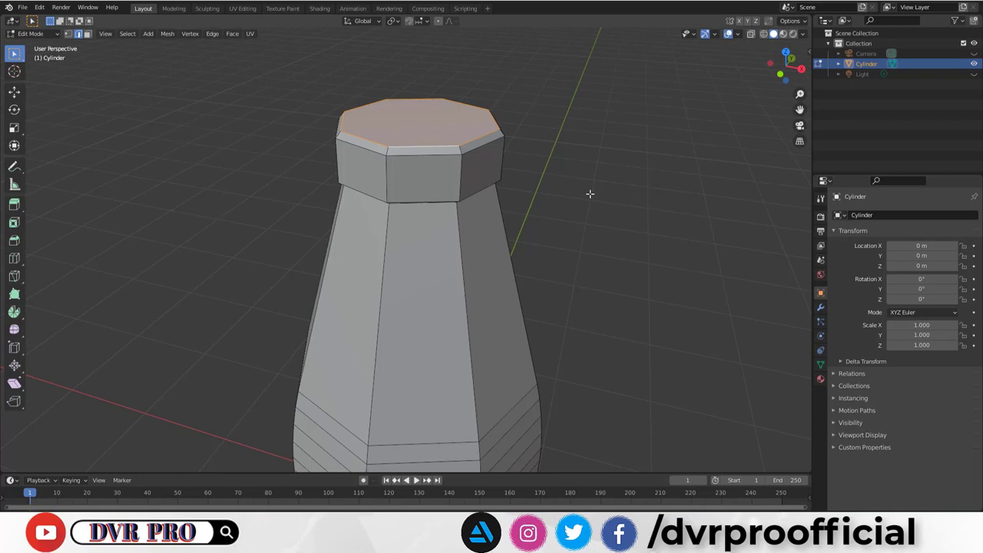
Finish the cap's top rim bevel at 5 segments and 0.038 m, then deselect
key(s)
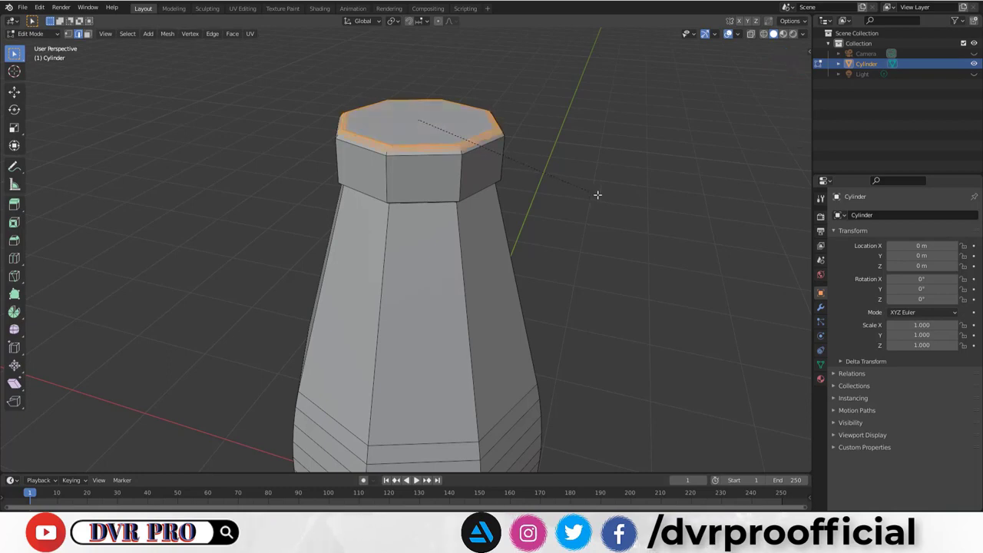
click(599, 195)
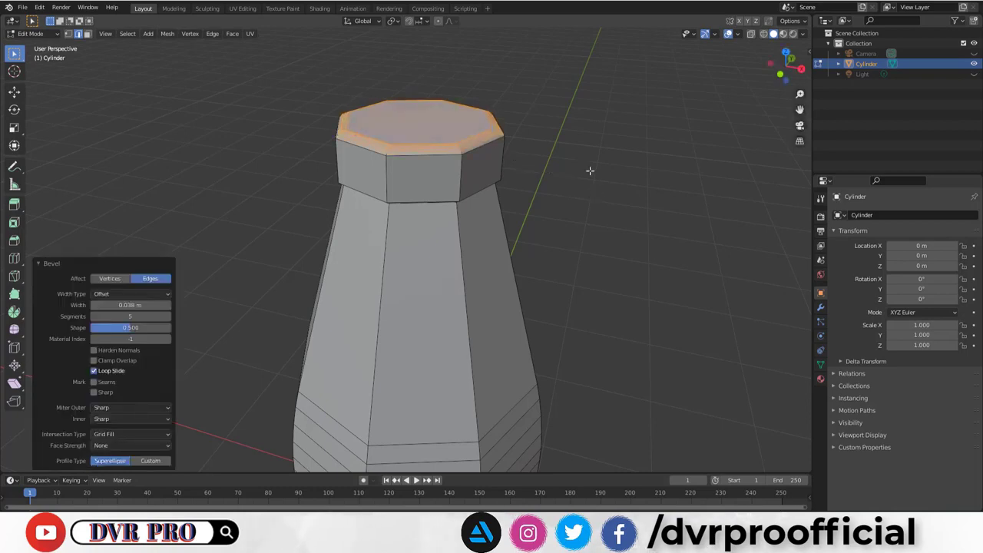
click(590, 170)
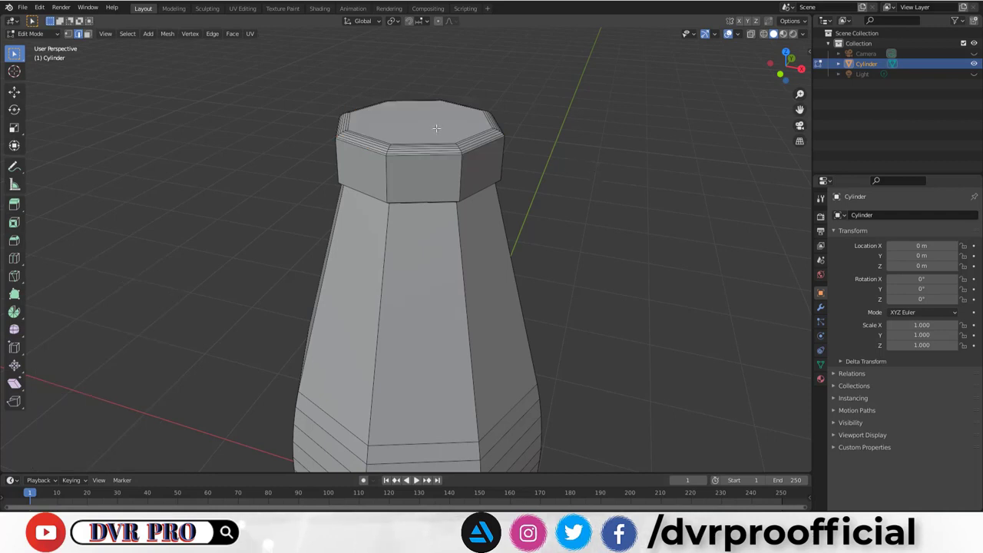
Scale the cap's top face down to 0.202, then select the bottle's bottom face
key(3)
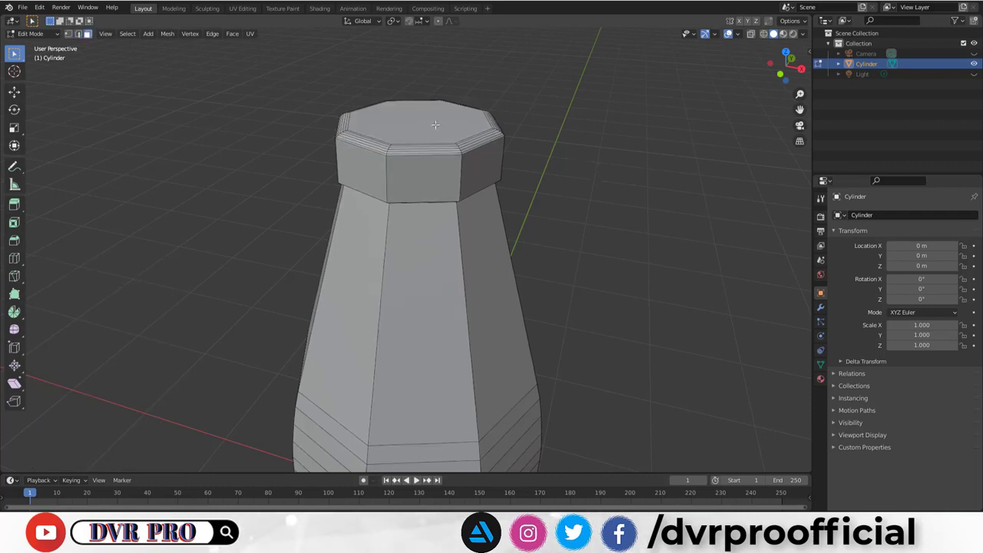
click(435, 124)
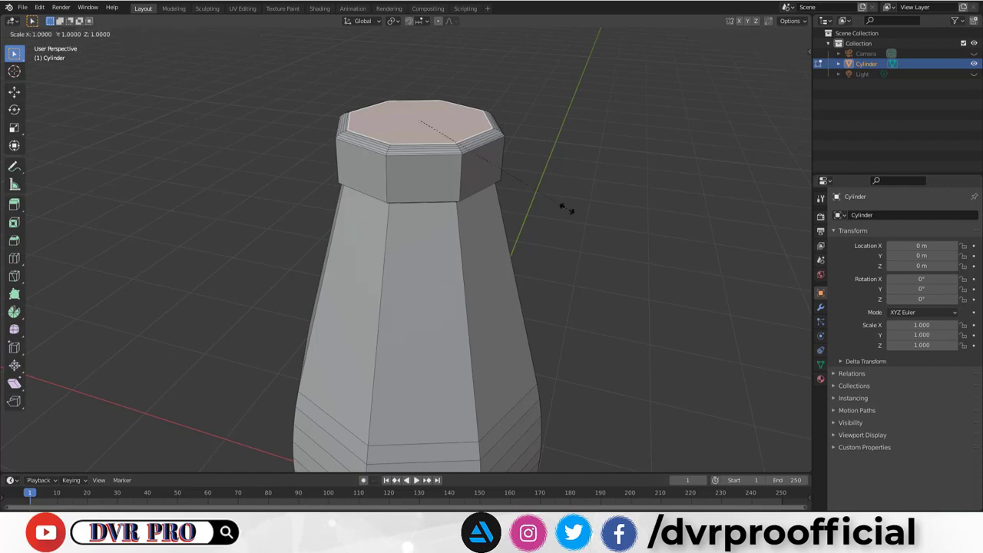
key(s)
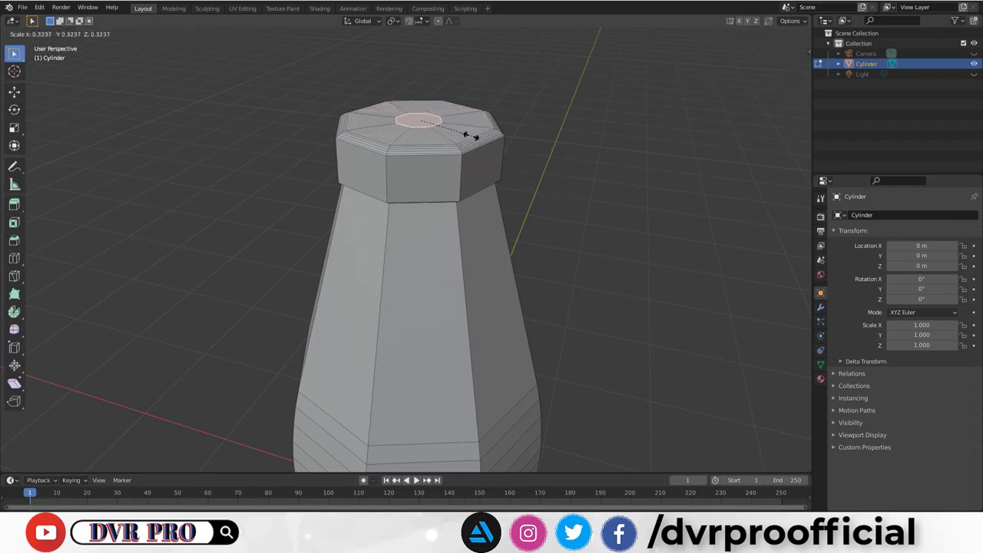
click(452, 130)
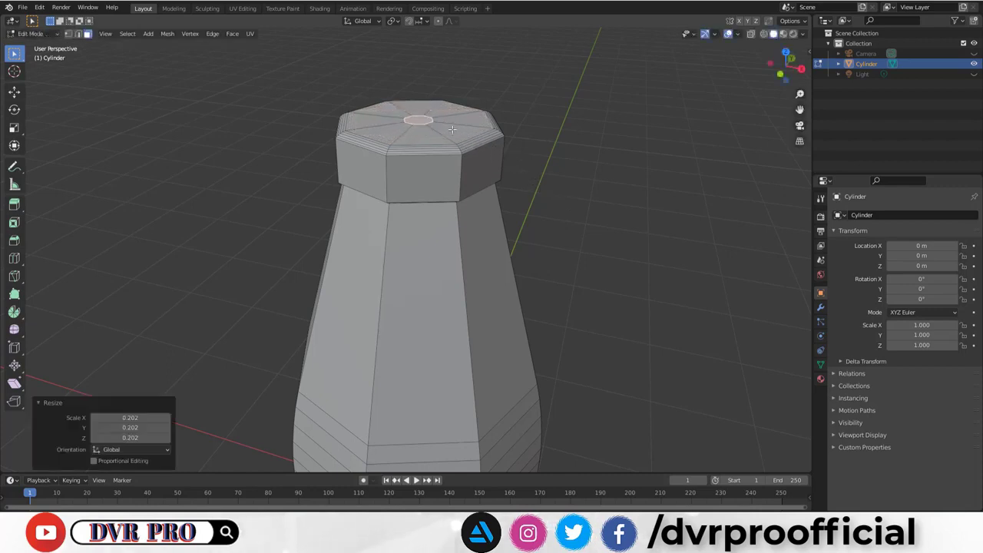
mouse_move(600, 270)
middle_down()
mouse_move(597, 138)
mouse_move(472, 216)
middle_up()
click(454, 233)
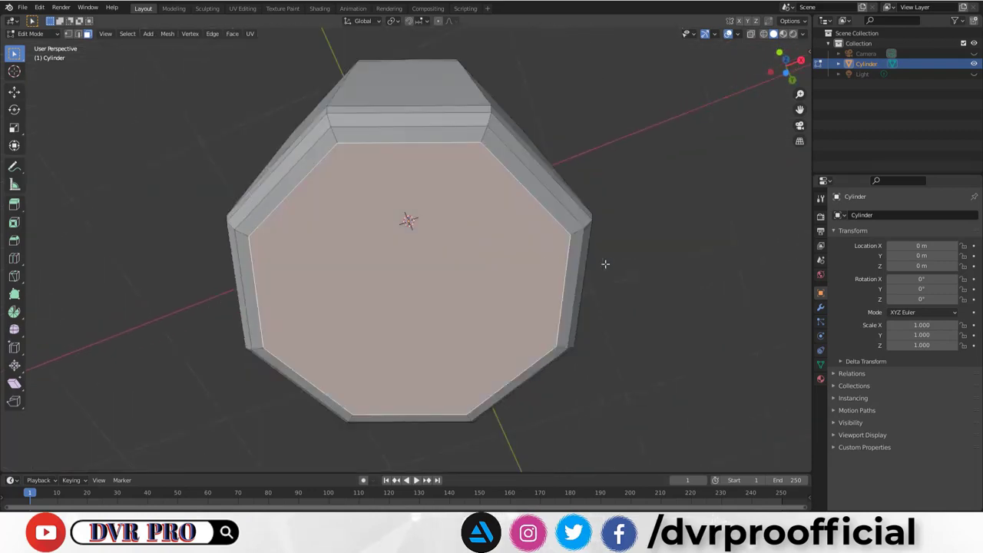
Scale the selected bottom face down to 0.303
scroll(610, 265, up, 3)
scroll(610, 265, down, 1)
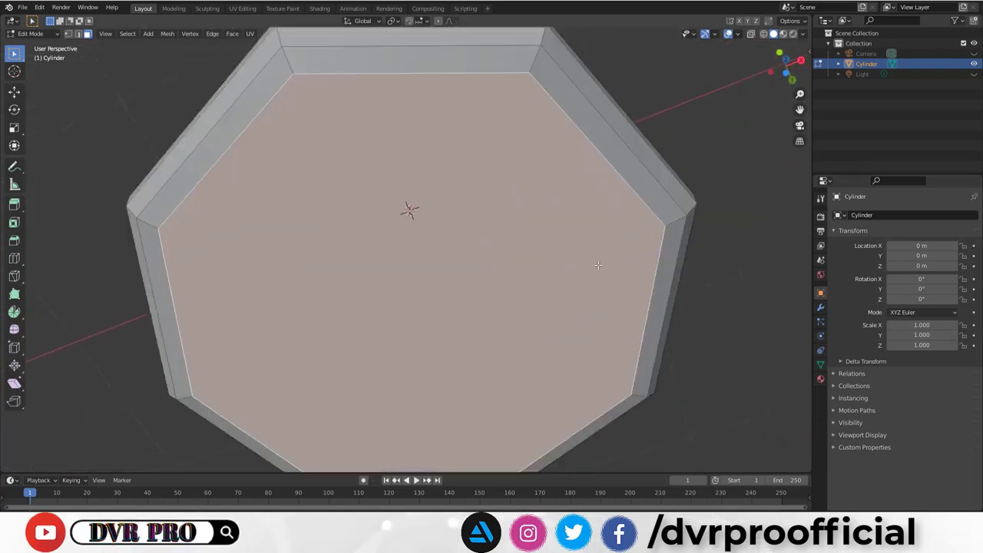
scroll(613, 276, up, 1)
key(s)
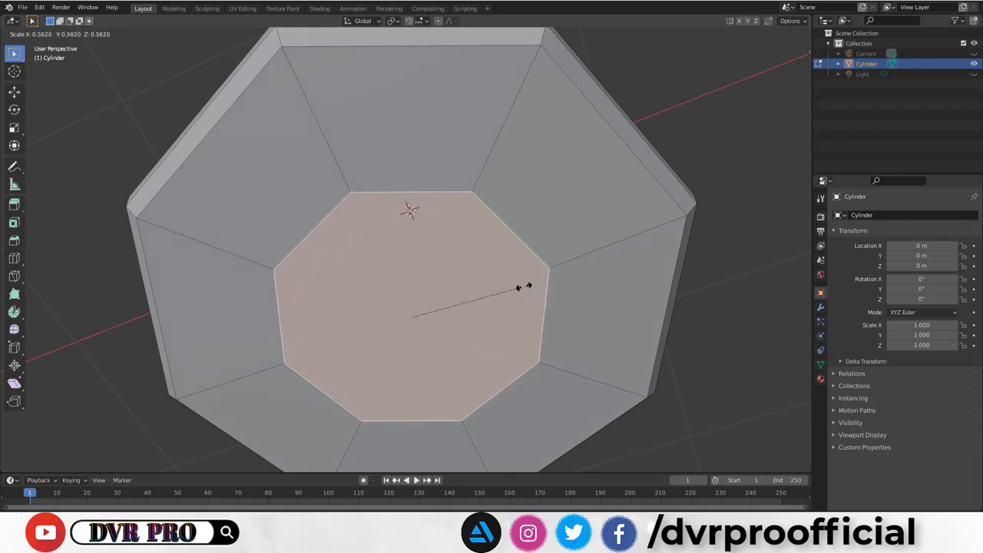
click(466, 293)
Inset the bottom face, undoing an accidental extra enlargement
scroll(530, 277, down, 5)
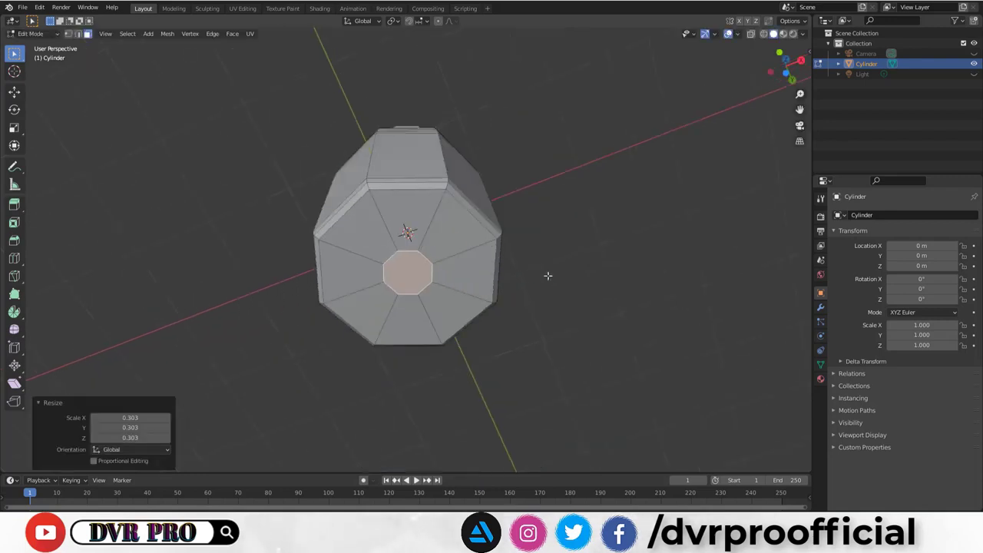
mouse_move(582, 258)
middle_down()
mouse_move(575, 301)
mouse_move(576, 266)
mouse_move(481, 281)
middle_up()
key(i)
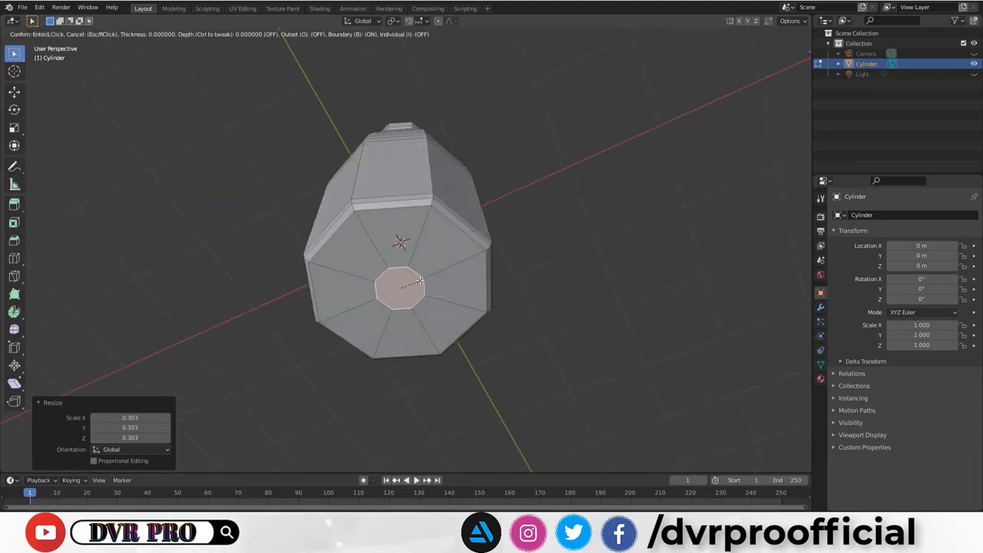
click(422, 283)
click(403, 287)
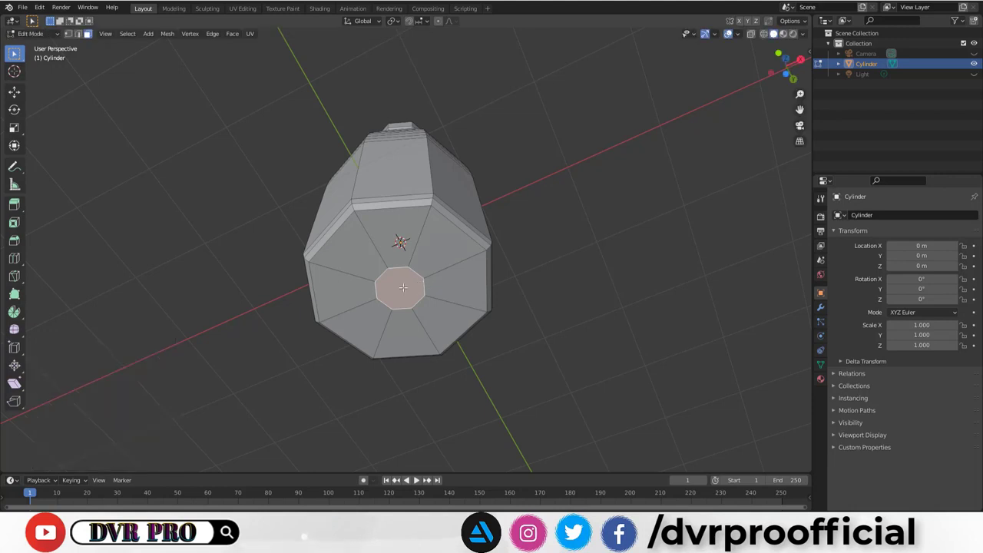
key(s)
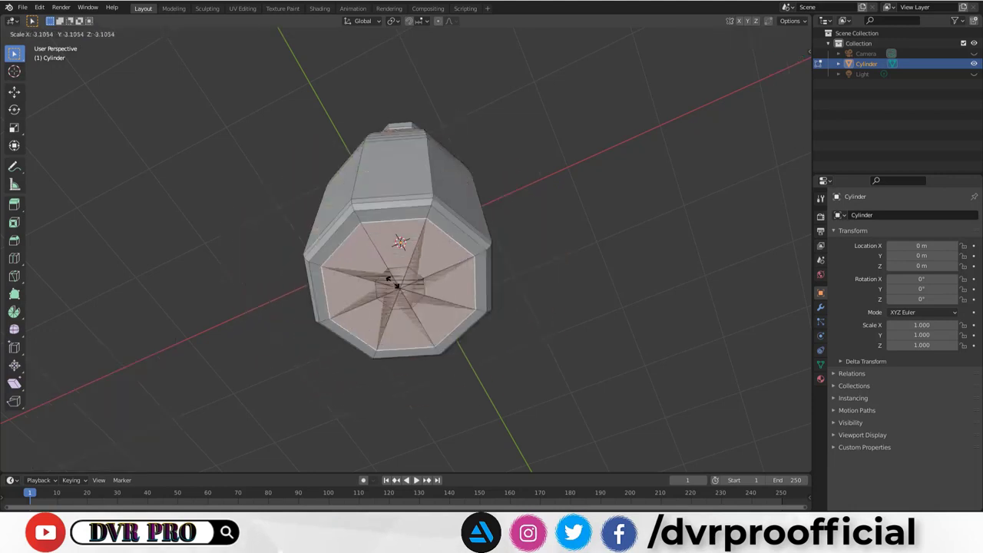
click(397, 286)
key(ctrl+z)
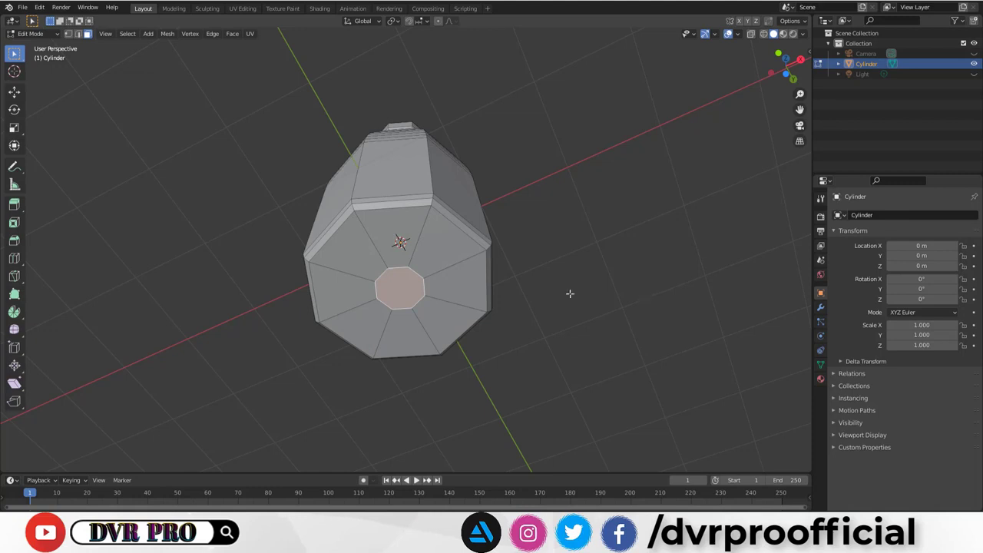
middle_drag(569, 275, 567, 318)
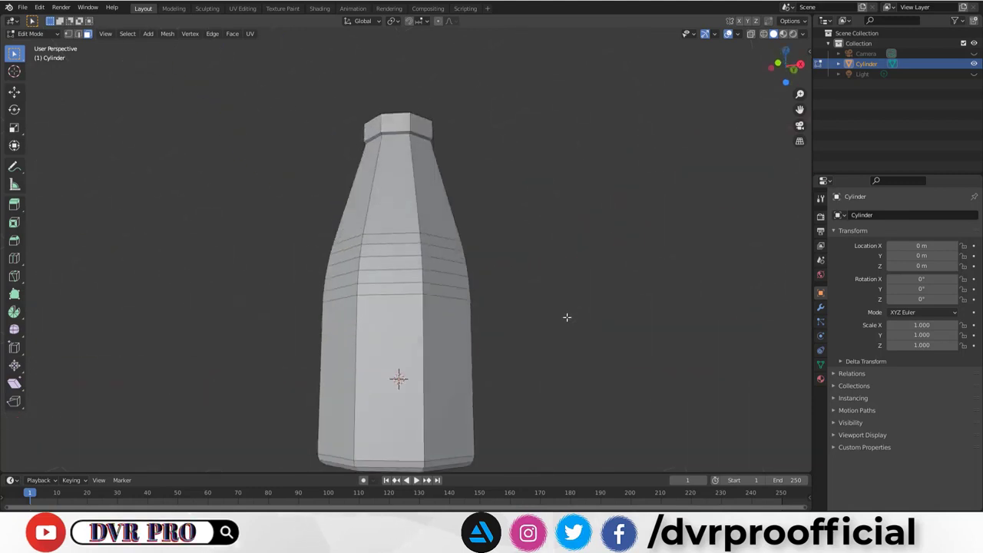
Show the bottle in front orthographic view, raise it in frame, and return to Object Mode
key(KP_1)
middle_drag(589, 270, 586, 297)
key(KP_1)
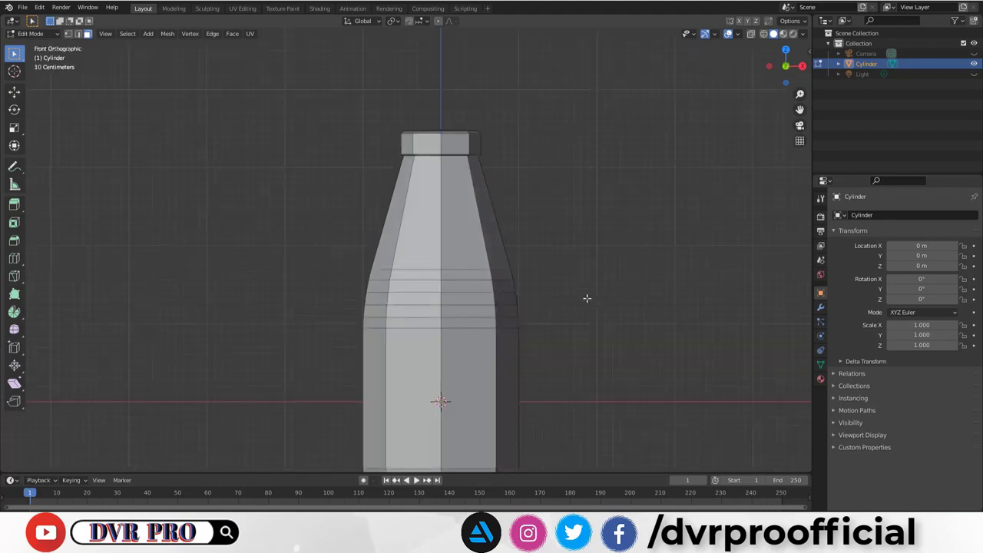
mouse_move(588, 299)
shift+middle_down()
mouse_move(584, 220)
mouse_move(630, 239)
mouse_move(565, 291)
mouse_move(527, 259)
mouse_move(599, 255)
shift+middle_up()
key(KP_1)
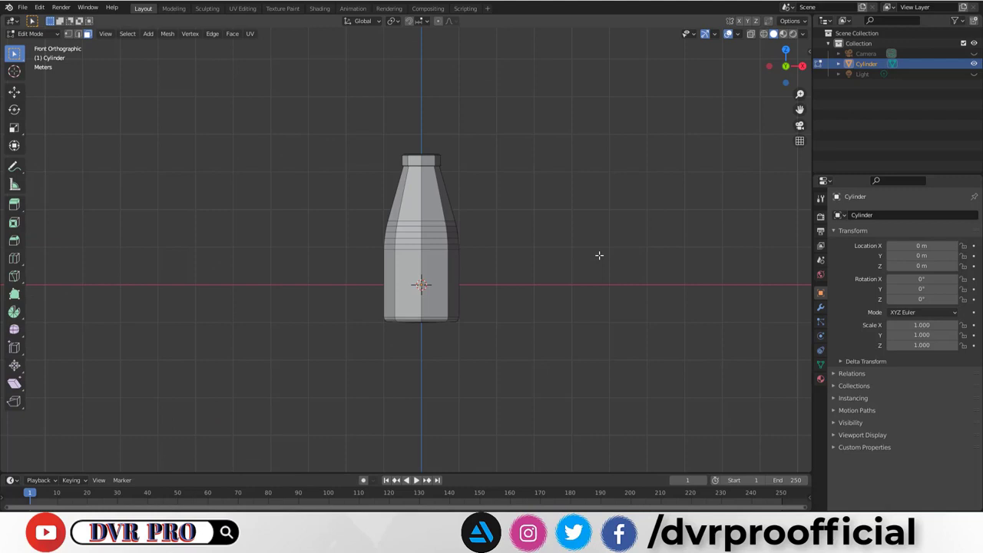
key(Tab)
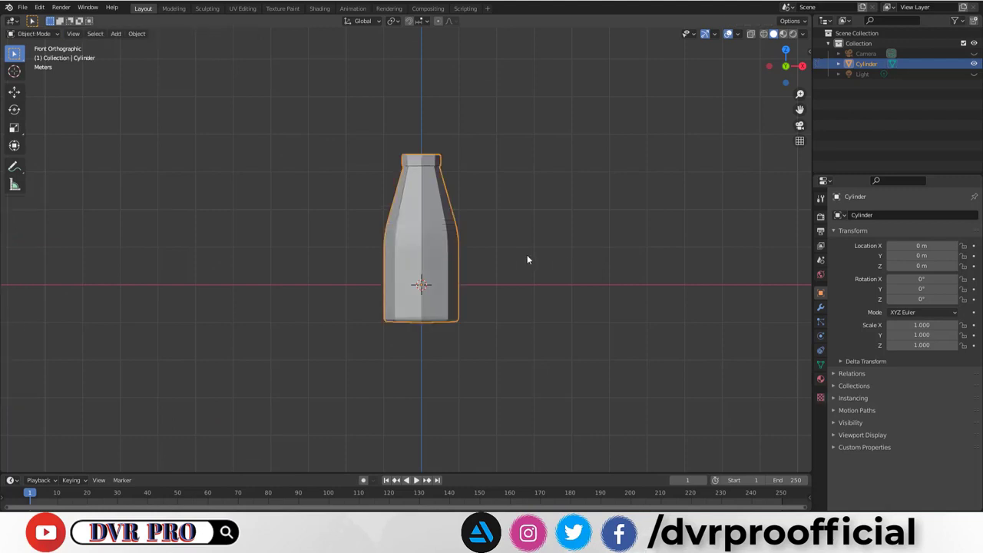
Move the bottle up along Z to 1.1023 m so its base rests on the ground line
key(g)
key(z)
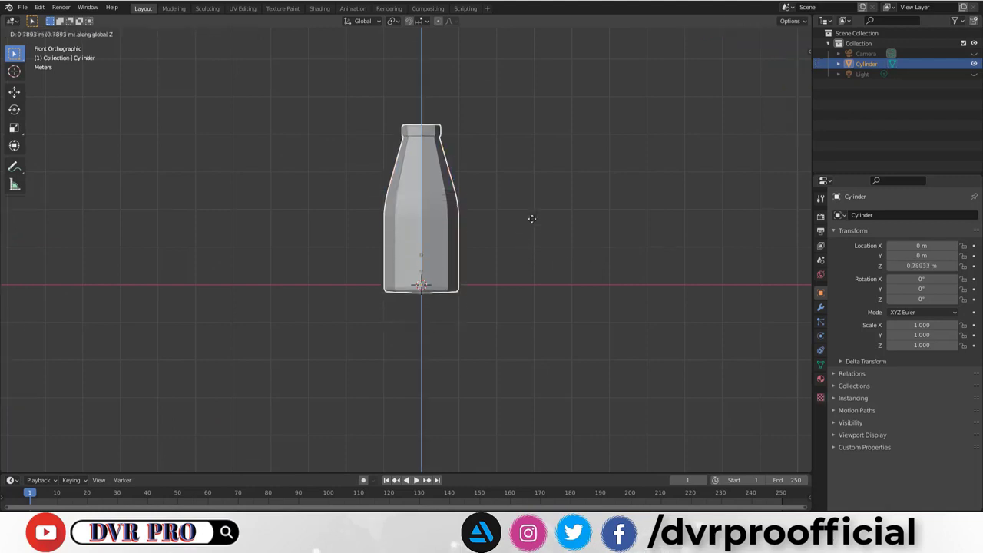
click(566, 213)
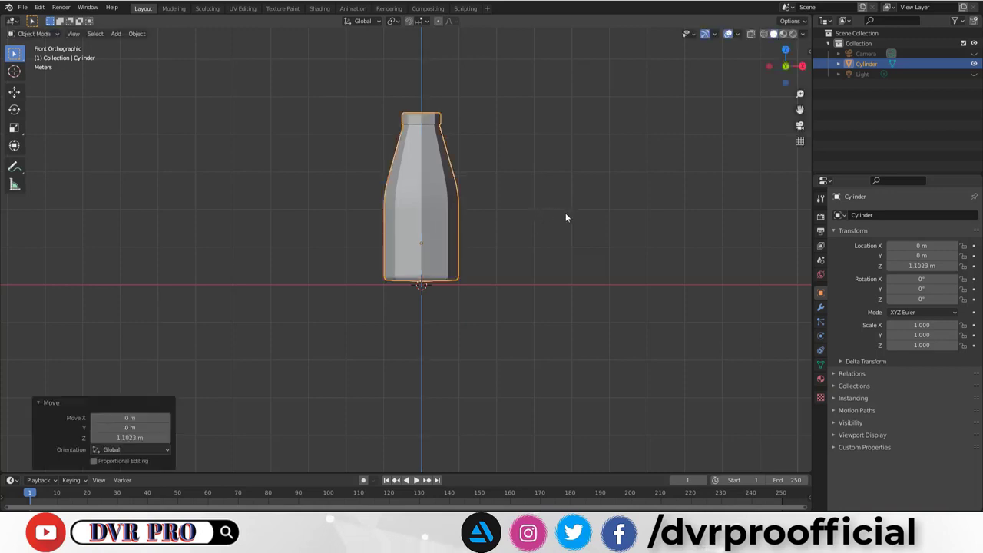
click(567, 224)
mouse_move(576, 222)
middle_down()
mouse_move(551, 272)
mouse_move(531, 283)
mouse_move(517, 274)
mouse_move(512, 237)
mouse_move(454, 233)
mouse_move(583, 232)
middle_up()
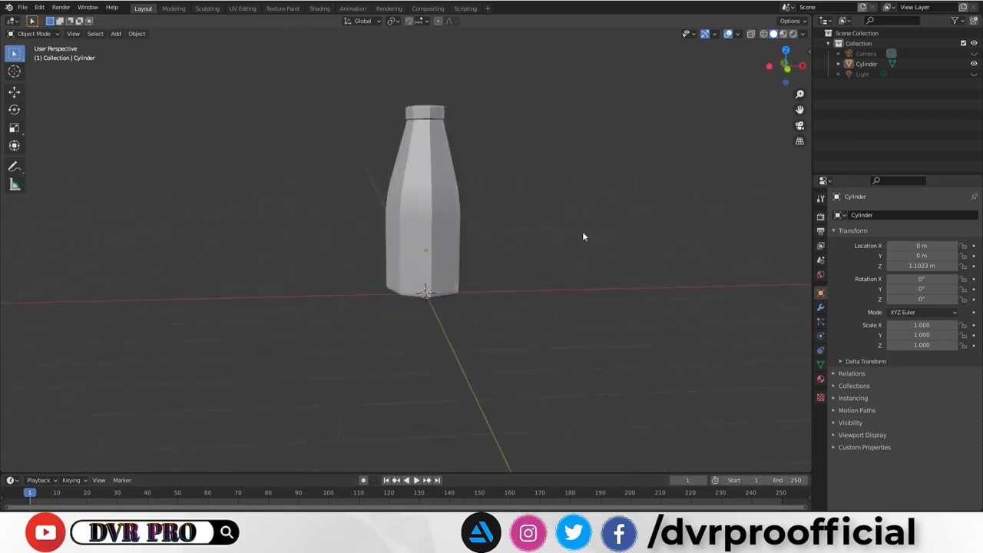
key(KP_1)
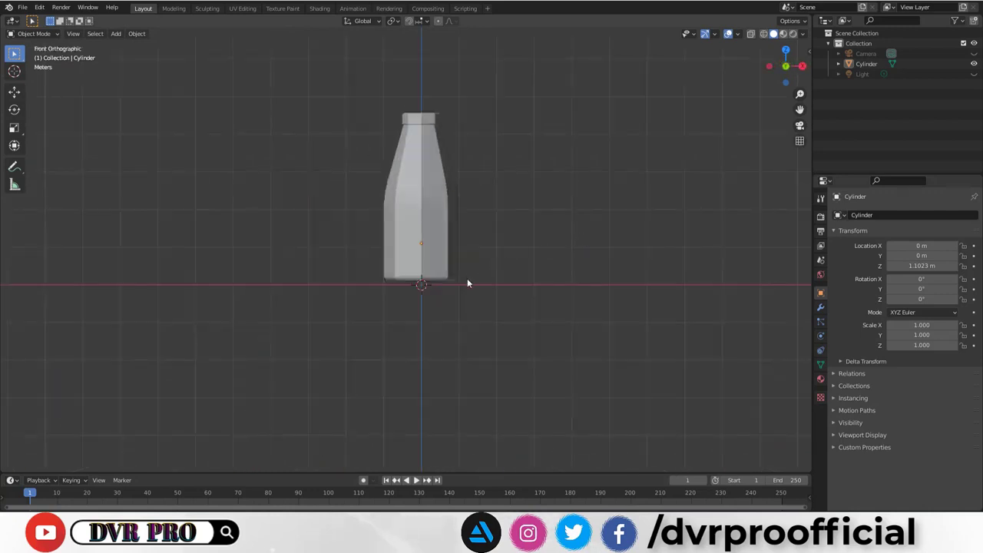
Add a mesh plane and scale it to 6.641 as a ground floor
key(shift+a)
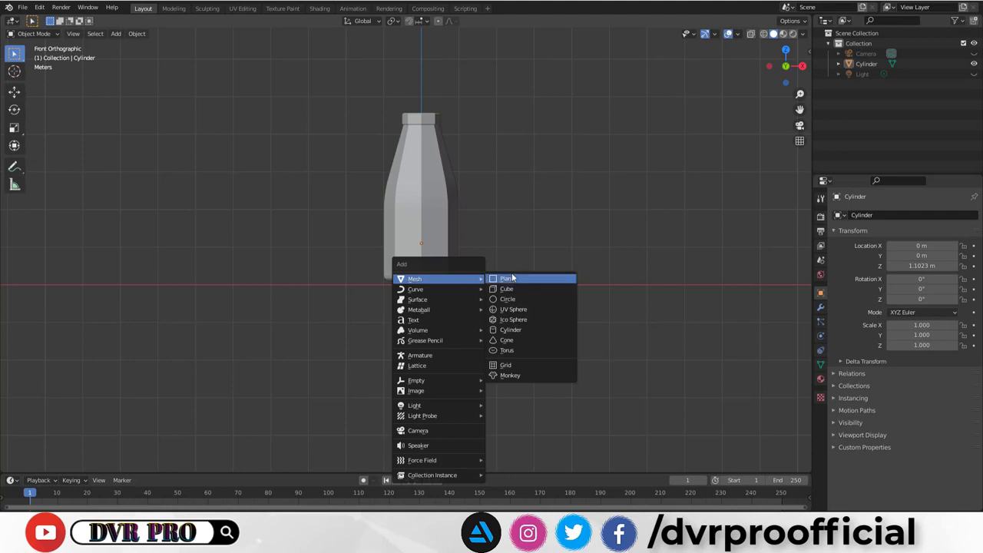
click(513, 278)
key(s)
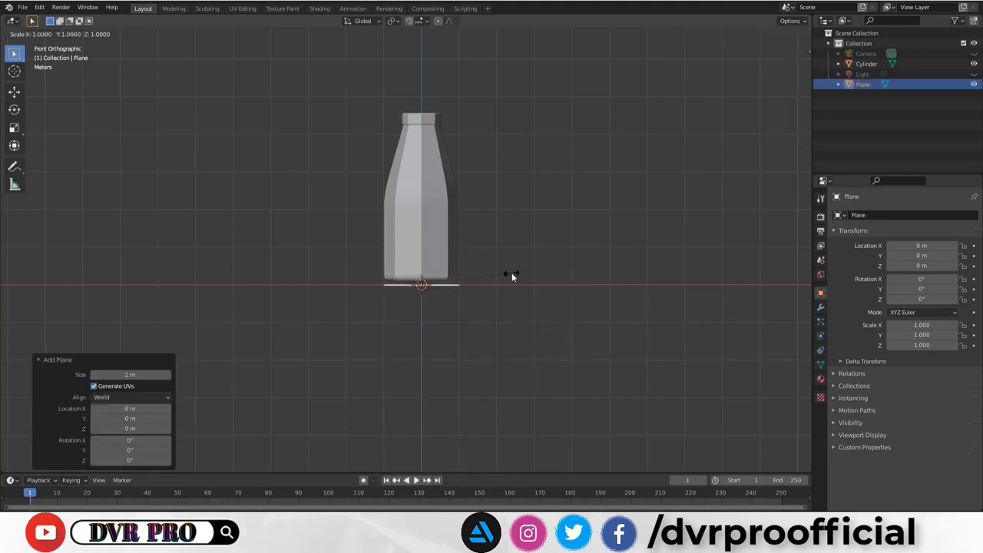
click(202, 408)
click(550, 218)
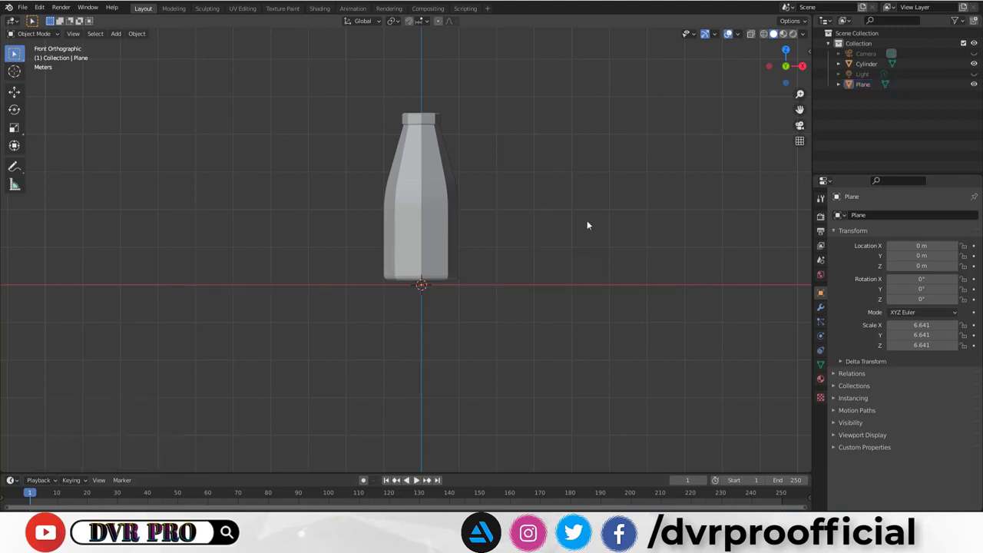
Lower the bottle along Z to 1.0071 m so it stands on the plane
click(433, 207)
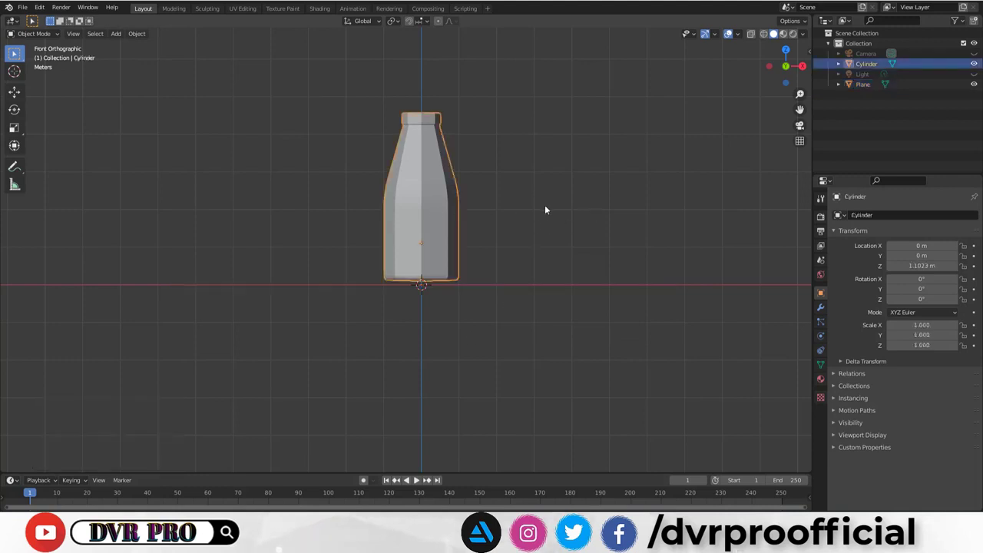
key(g)
key(z)
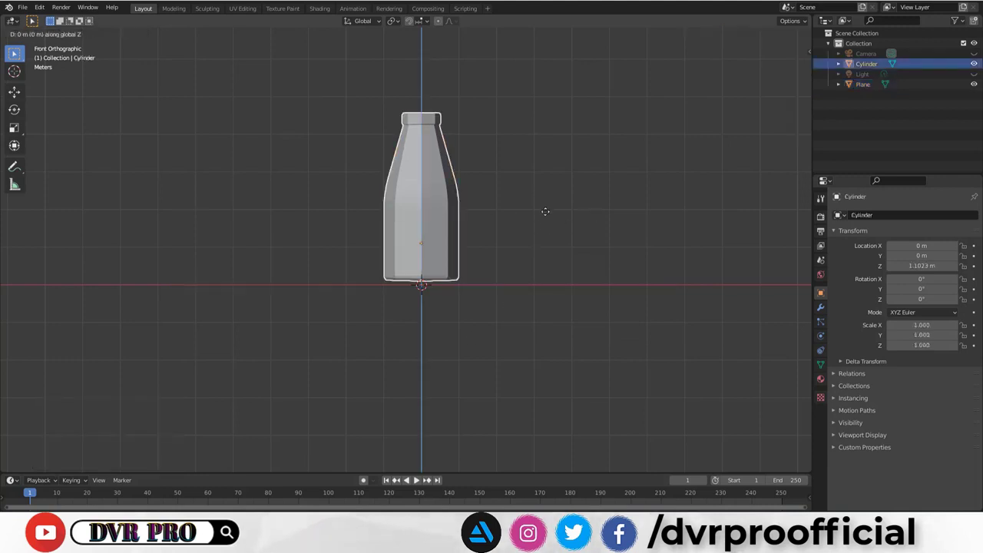
click(545, 212)
mouse_move(568, 216)
middle_down()
mouse_move(548, 257)
mouse_move(483, 249)
middle_up()
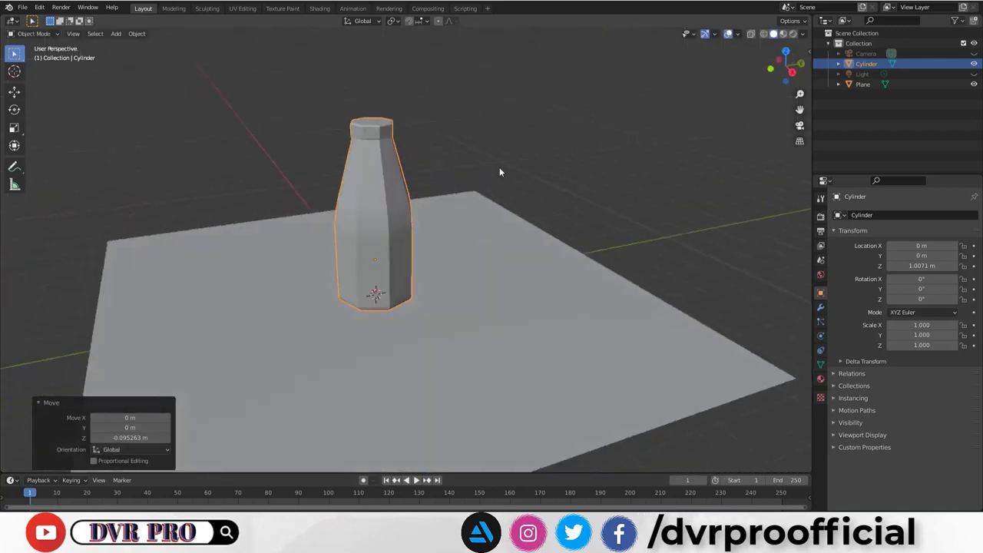
click(529, 133)
mouse_move(515, 247)
middle_down()
mouse_move(619, 247)
mouse_move(499, 242)
middle_up()
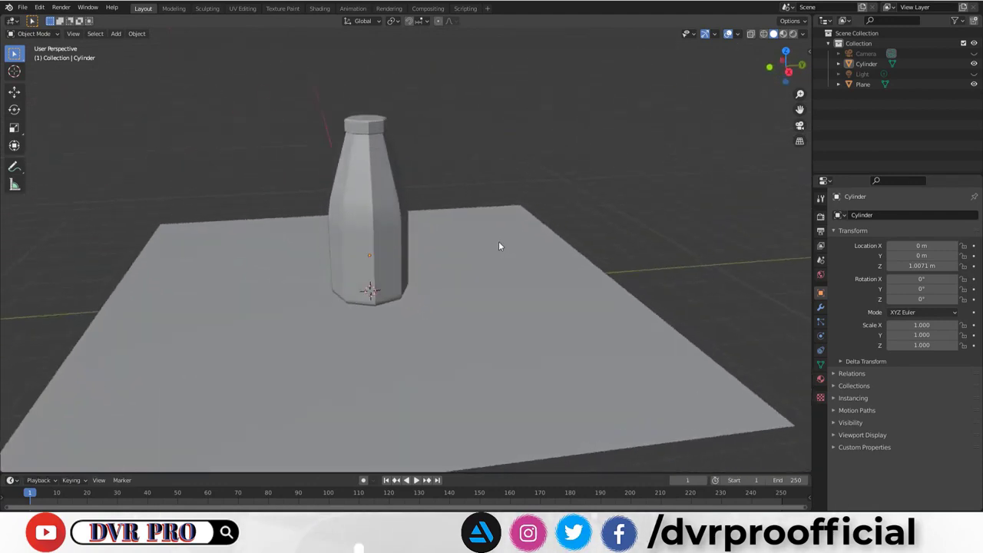
key(KP_1)
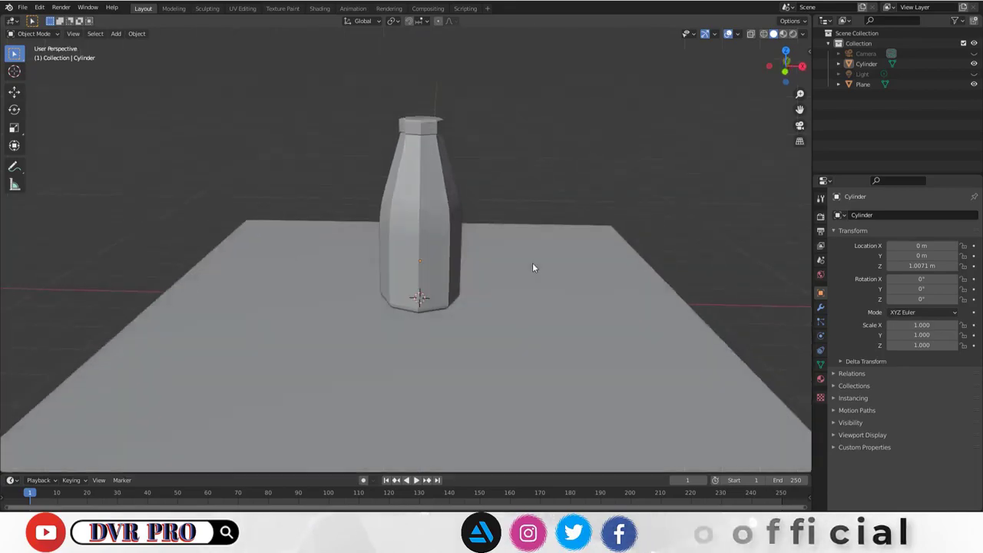